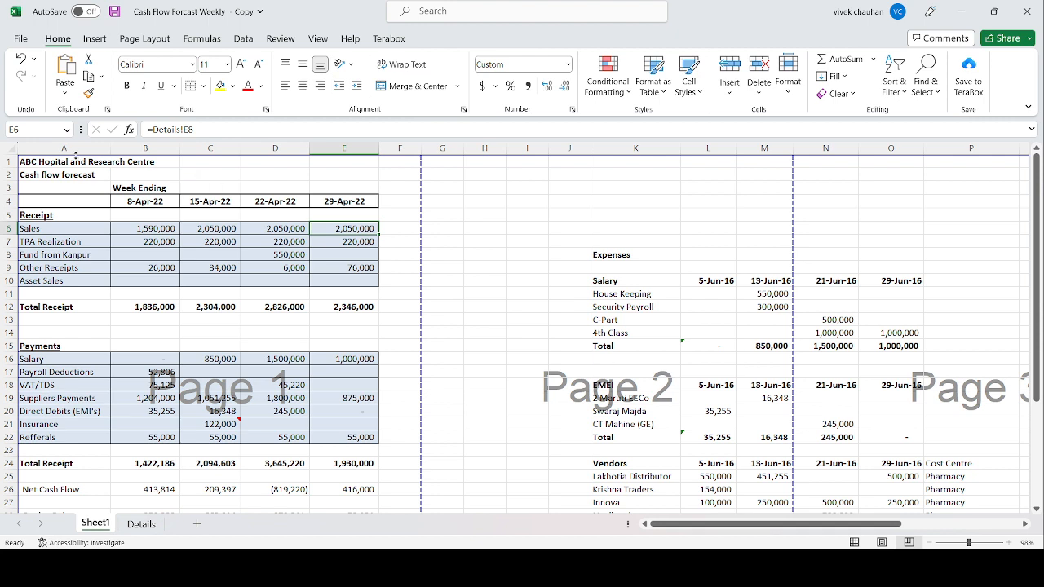
# Step: Review the cash flow forecast's title, the Week Ending heading and the Sales formula for the week ending 8-Apr-22
pyautogui.click(75, 162)
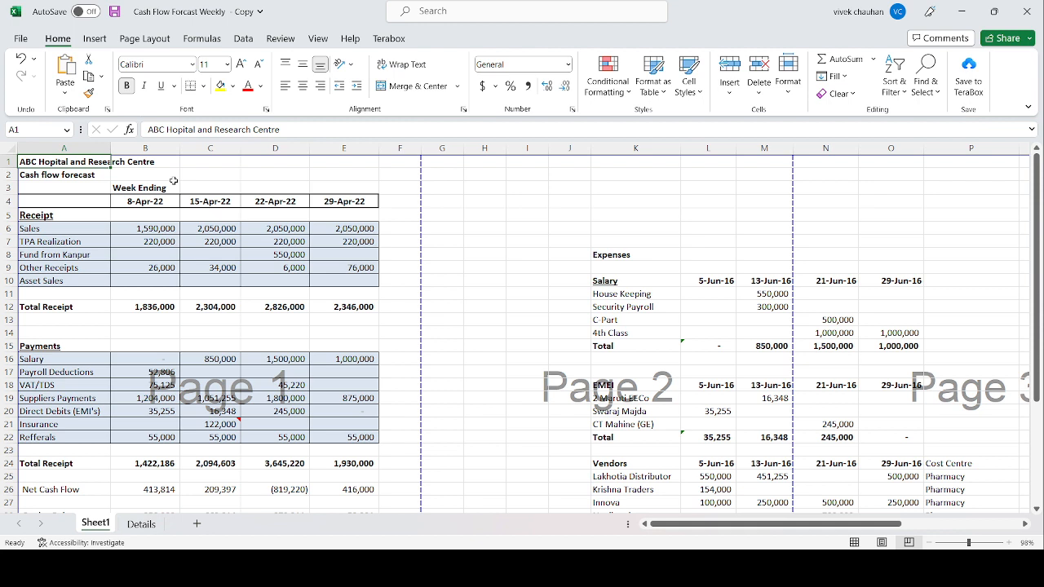
pyautogui.press('Down')
pyautogui.press('Down')
pyautogui.press('Right')
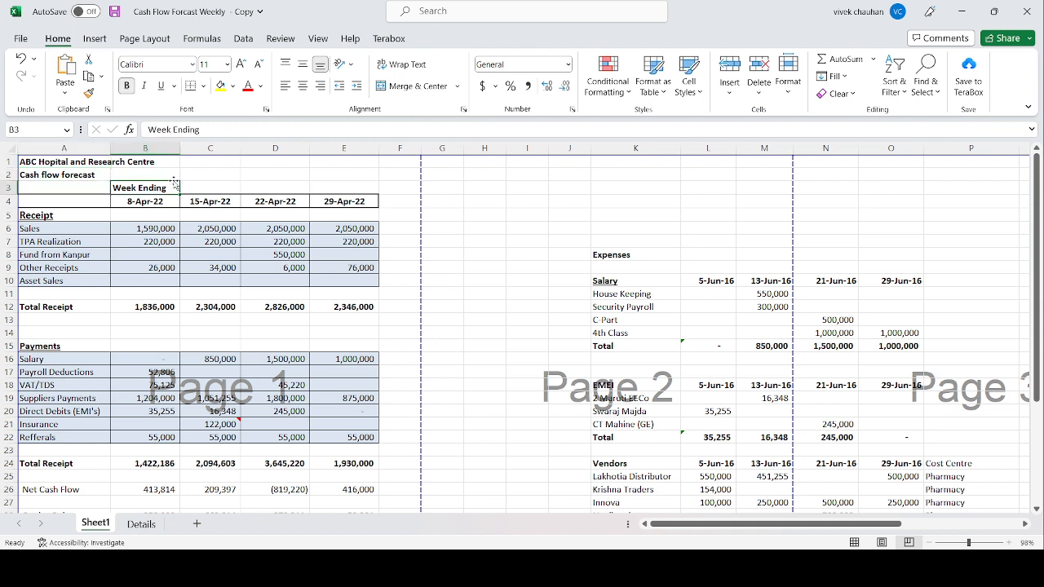
pyautogui.press('Down')
pyautogui.press('Down')
pyautogui.press('Down')
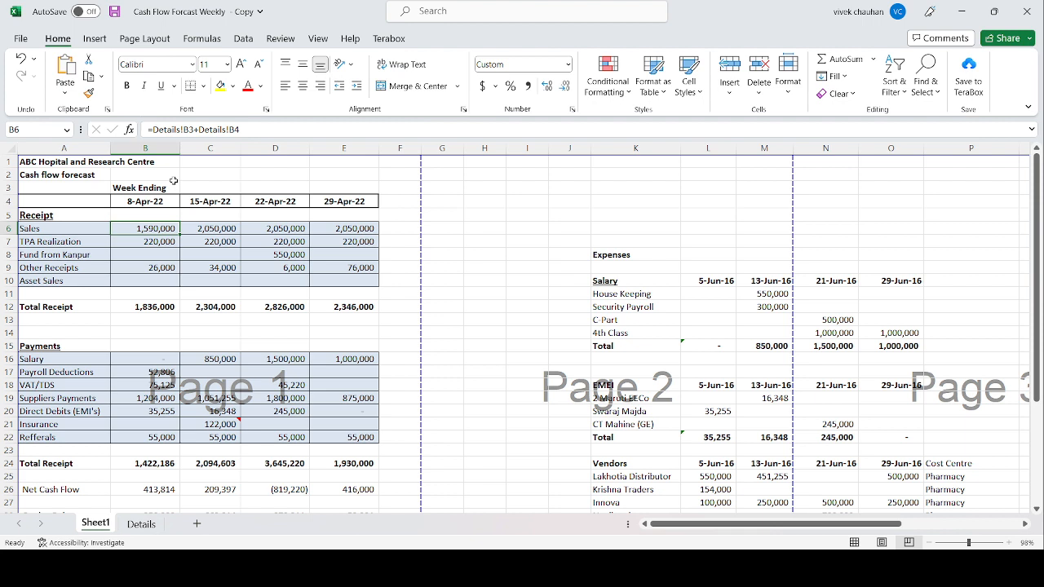
# Step: Examine how the Sales row under Receipt relates to the Week Ending heading and the first week's date in row 4
pyautogui.press('Up')
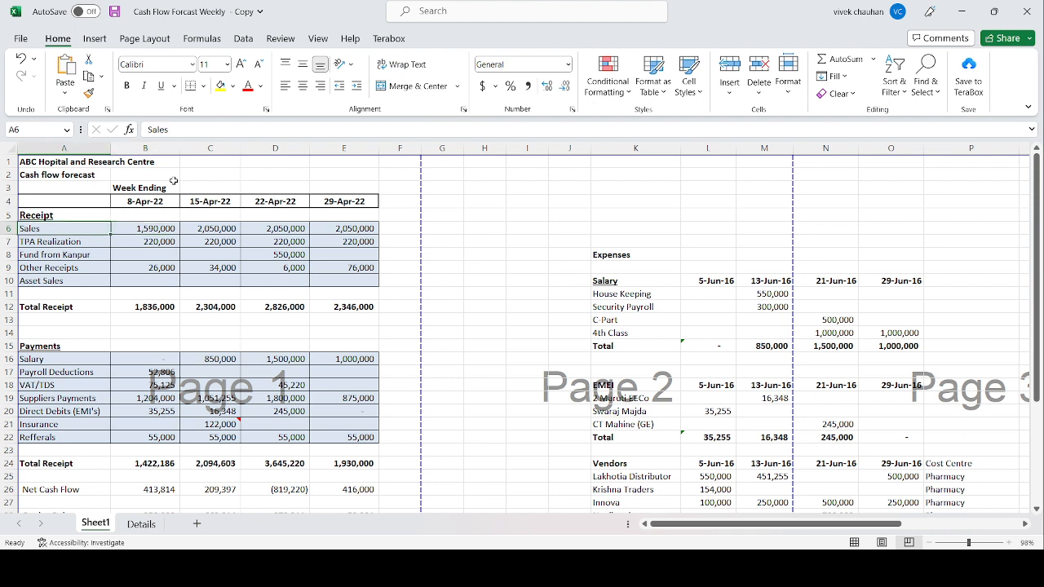
pyautogui.press('Down')
pyautogui.press('Up')
pyautogui.press('Up')
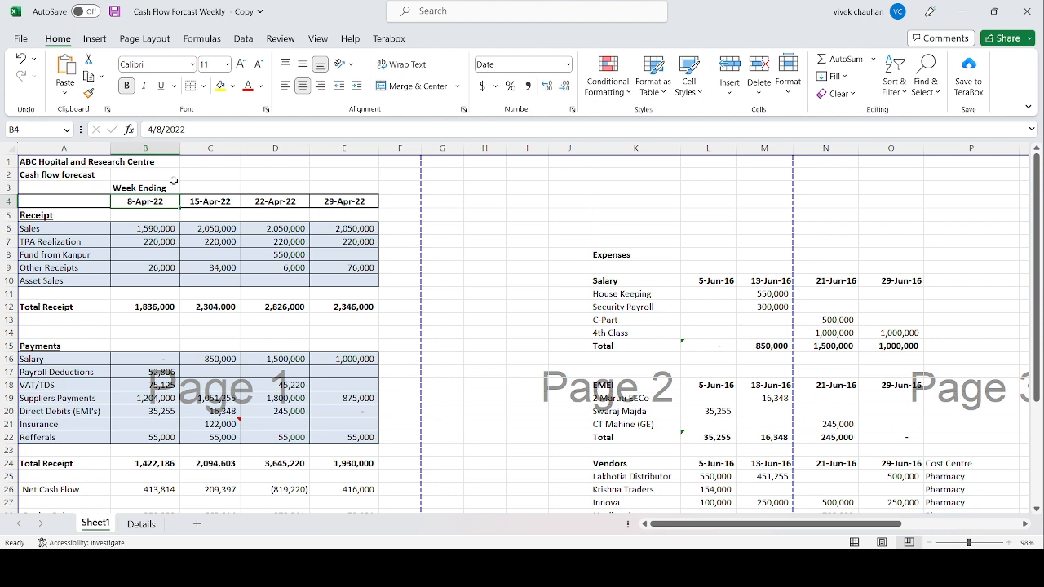
pyautogui.press('Down')
pyautogui.press('Down')
pyautogui.press('Left')
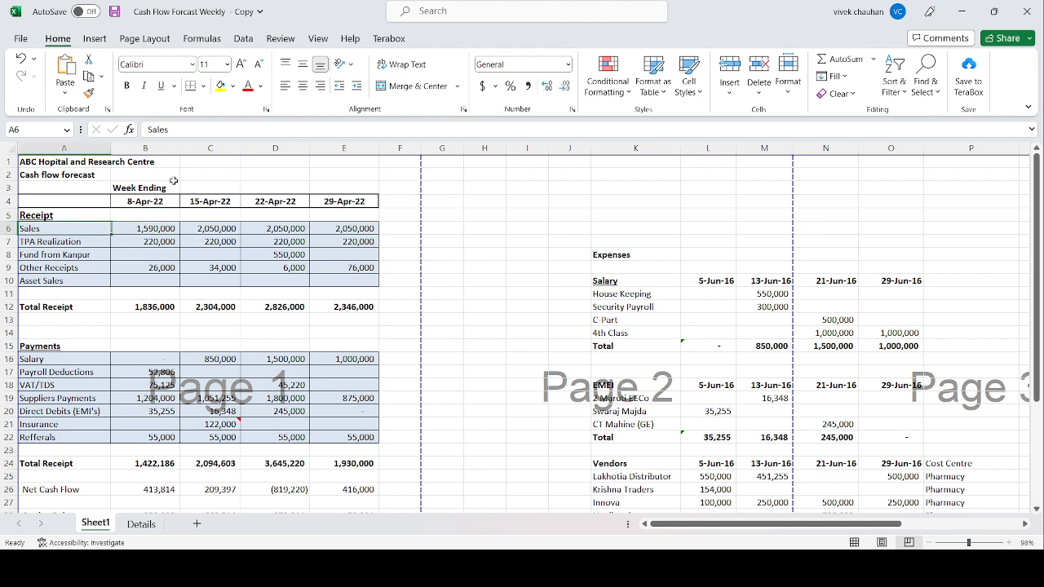
pyautogui.press('Up')
pyautogui.press('Up')
pyautogui.press('Right')
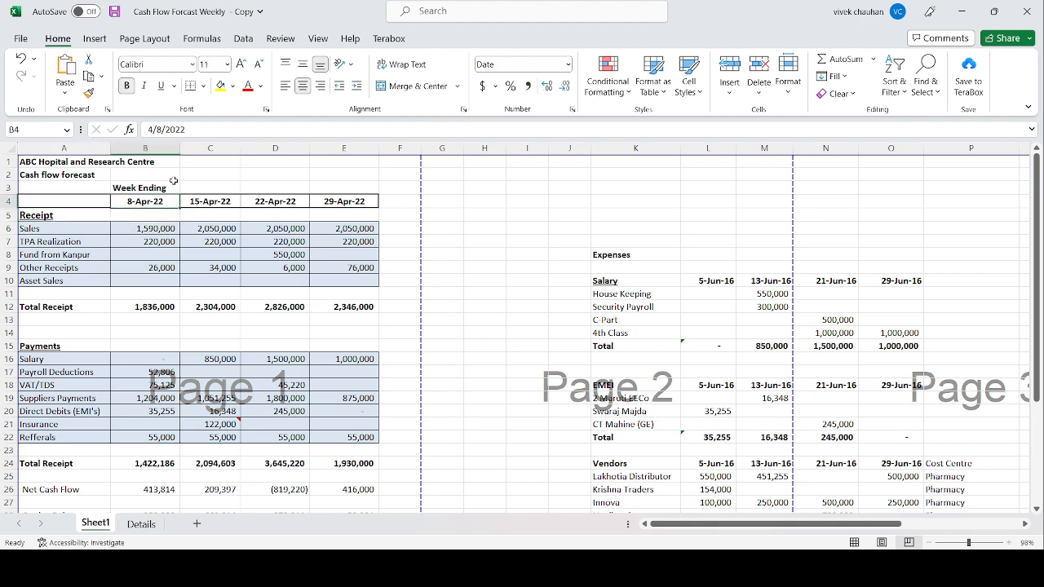
pyautogui.press('Up')
pyautogui.press('Down')
pyautogui.press('Up')
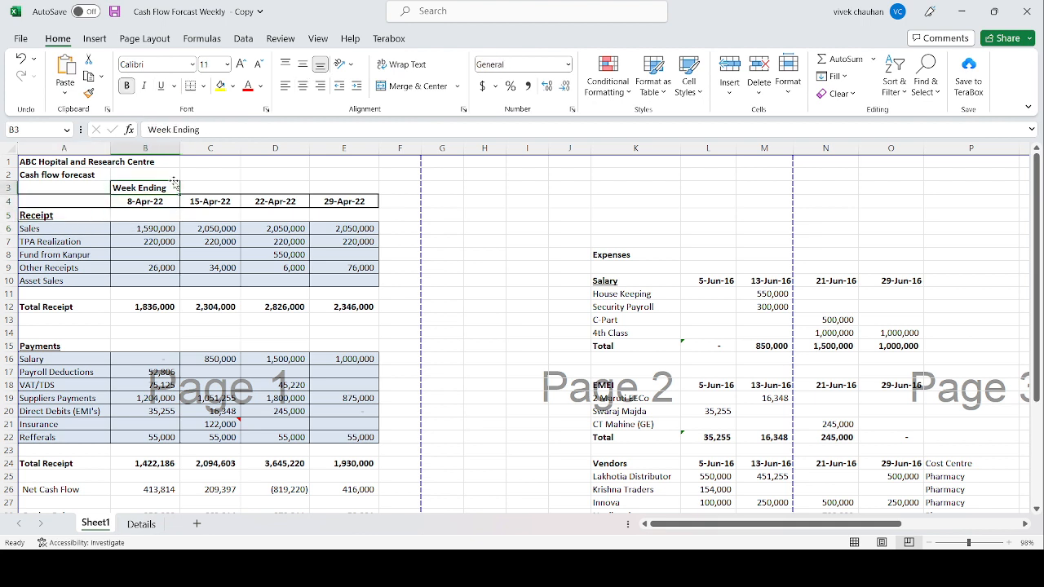
pyautogui.press('Down')
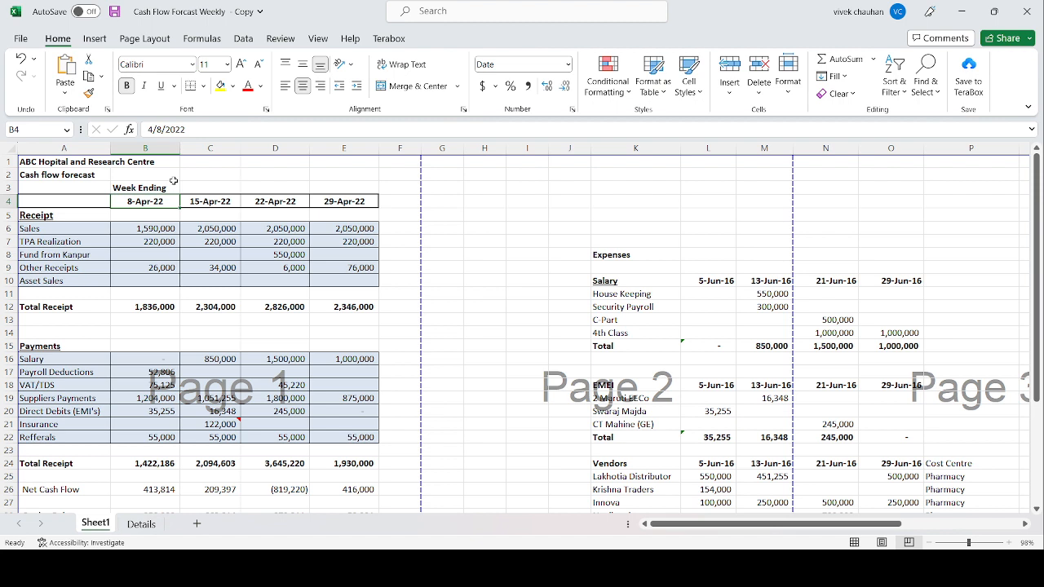
# Step: Inspect the 8-Apr-22 Sales and TPA Realization formulas in B6 and B7, checking the Details sheet they reference
pyautogui.press('Down')
pyautogui.press('Down')
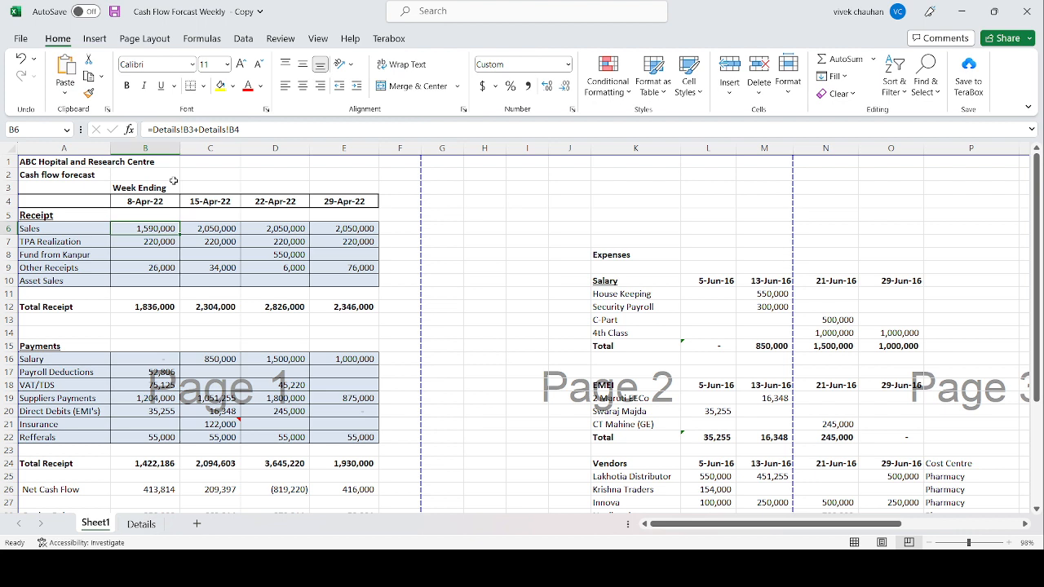
pyautogui.press('Down')
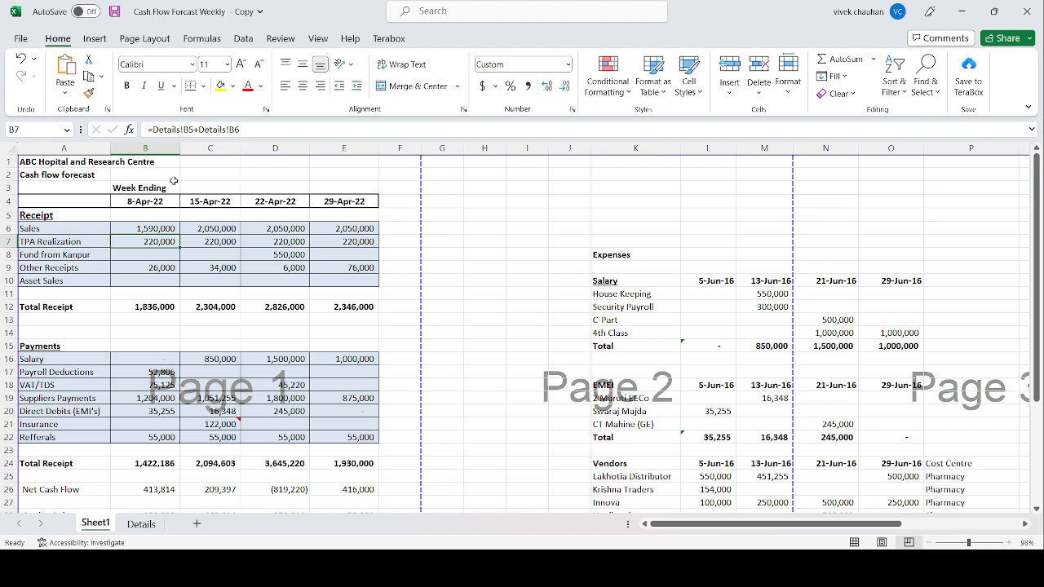
pyautogui.press('Up')
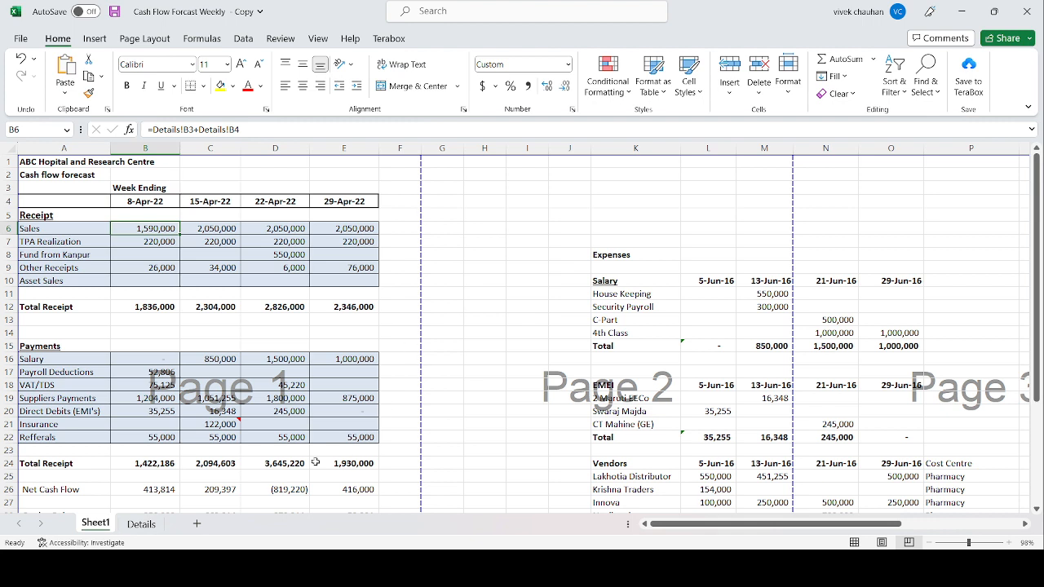
pyautogui.click(153, 247)
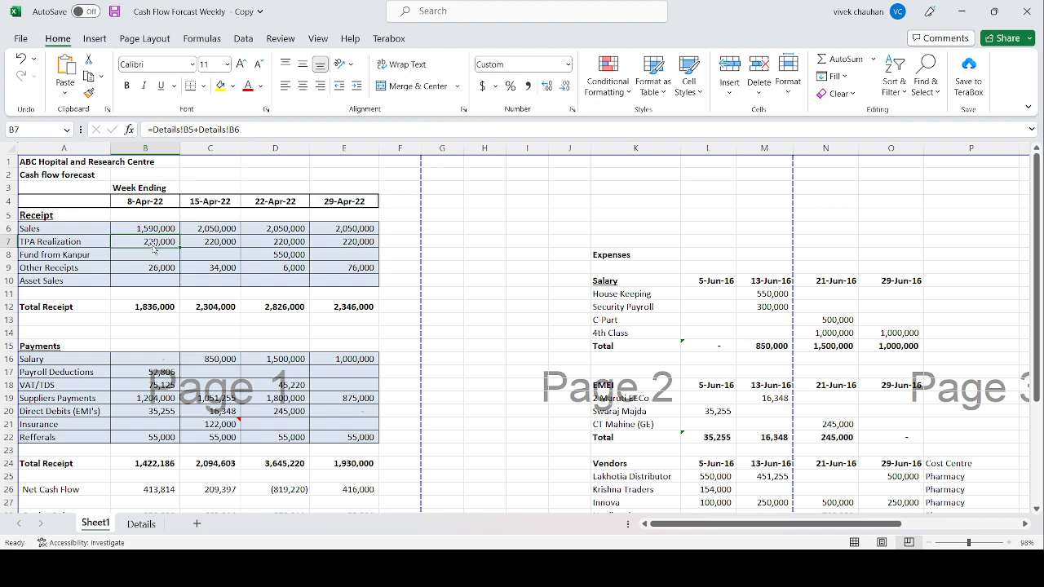
pyautogui.click(141, 526)
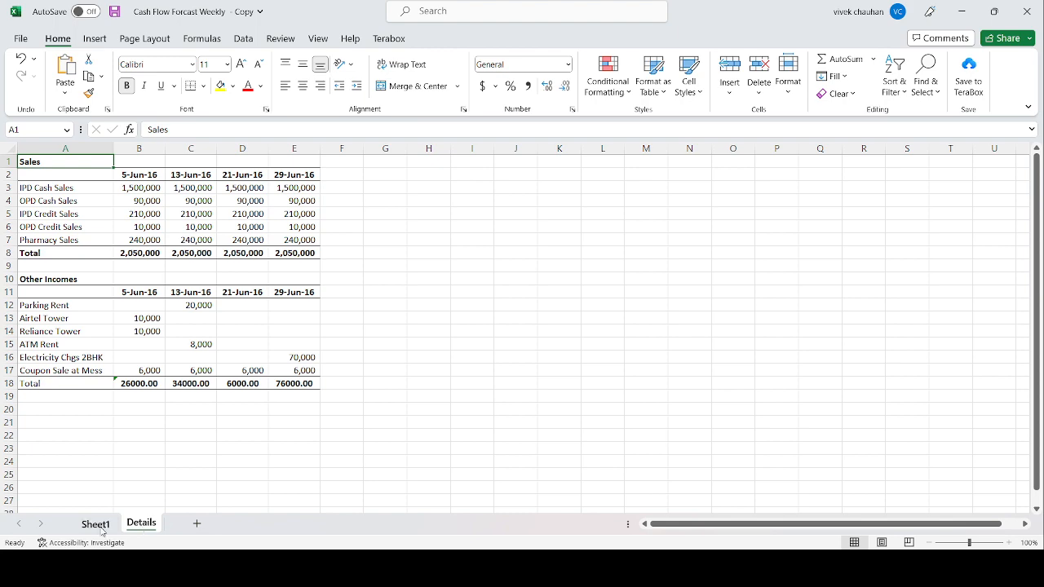
pyautogui.click(101, 528)
pyautogui.click(151, 227)
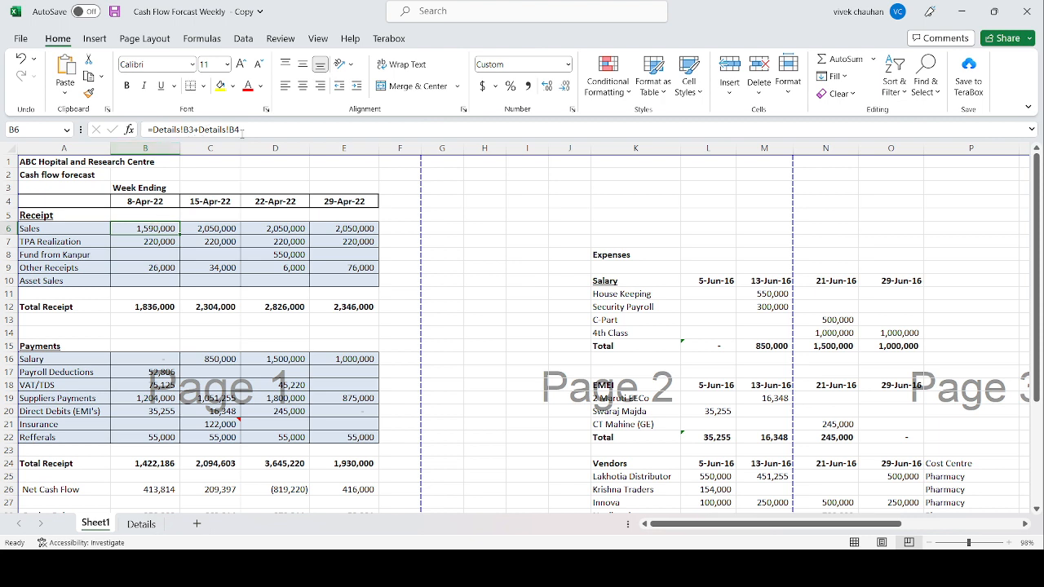
# Step: On the Details sheet, inspect the first week's IPD Cash Sales and OPD Cash Sales in B3 and B4
pyautogui.click(146, 526)
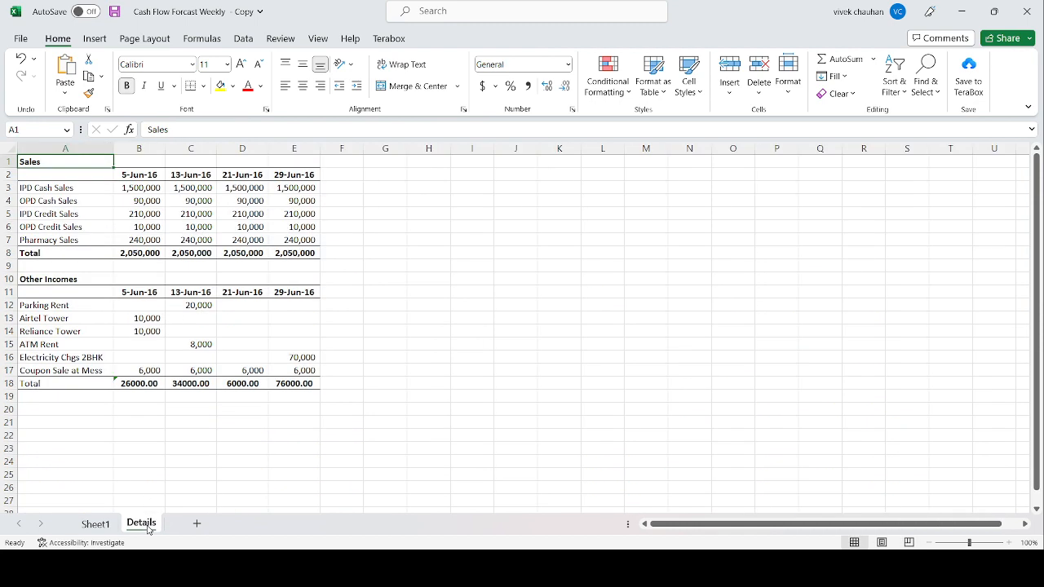
pyautogui.click(144, 189)
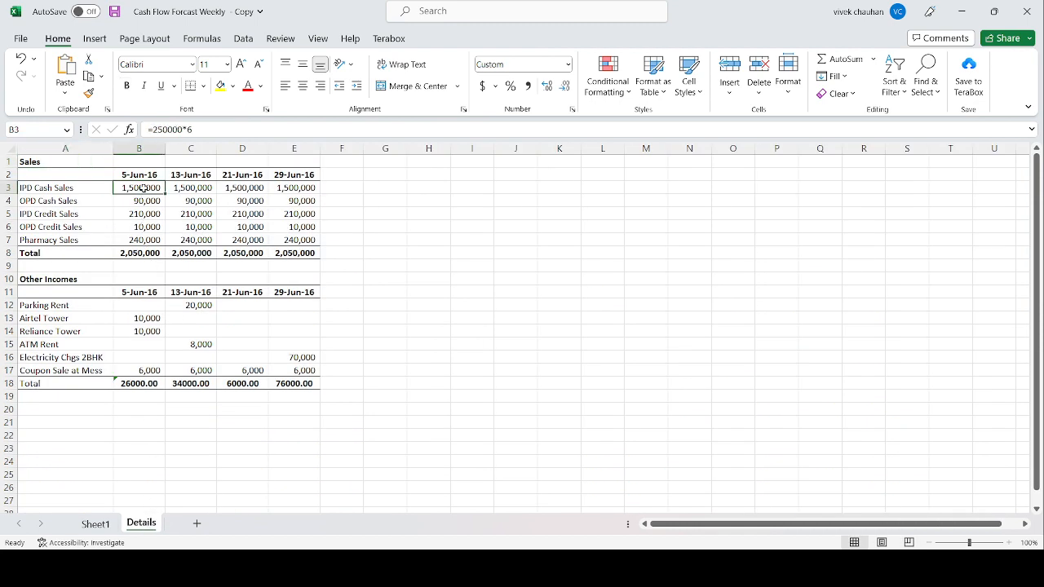
pyautogui.click(144, 201)
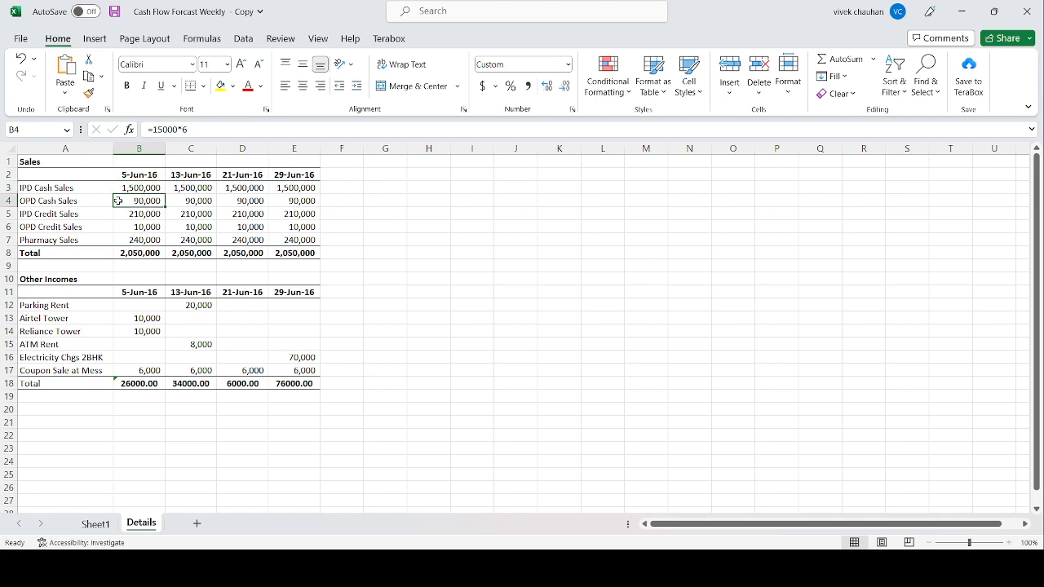
pyautogui.click(78, 202)
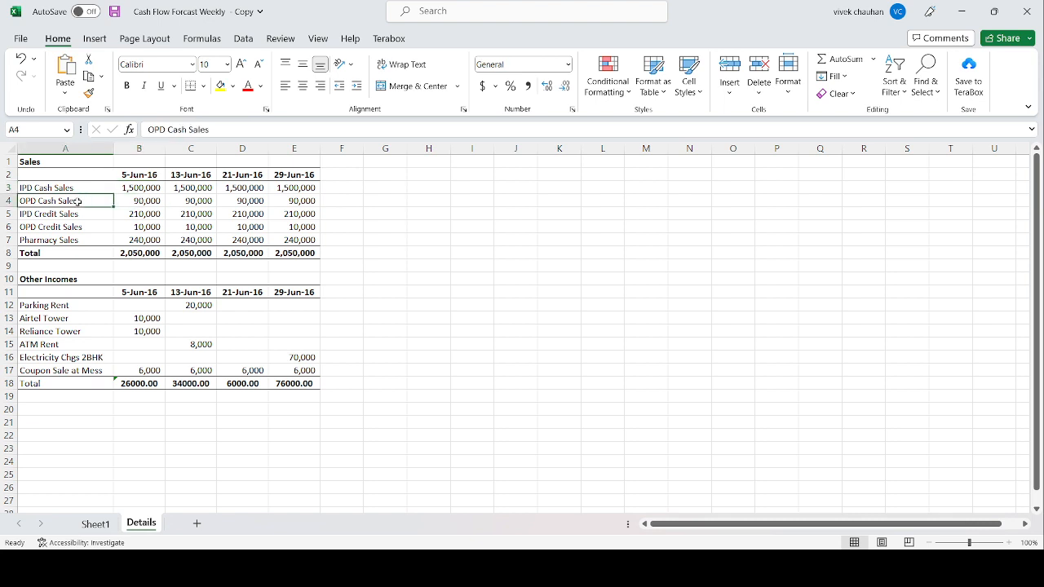
pyautogui.click(137, 187)
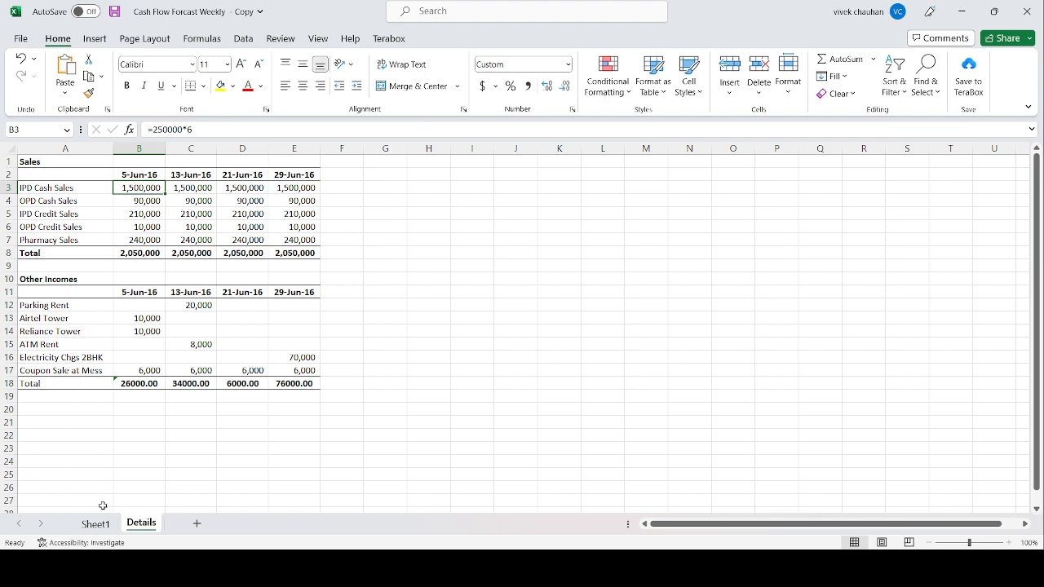
pyautogui.click(633, 386)
# Step: Return to Sheet1 and inspect the 8-Apr-22 receipts from Sales and TPA Realization through to the Other Receipts formula
pyautogui.click(95, 525)
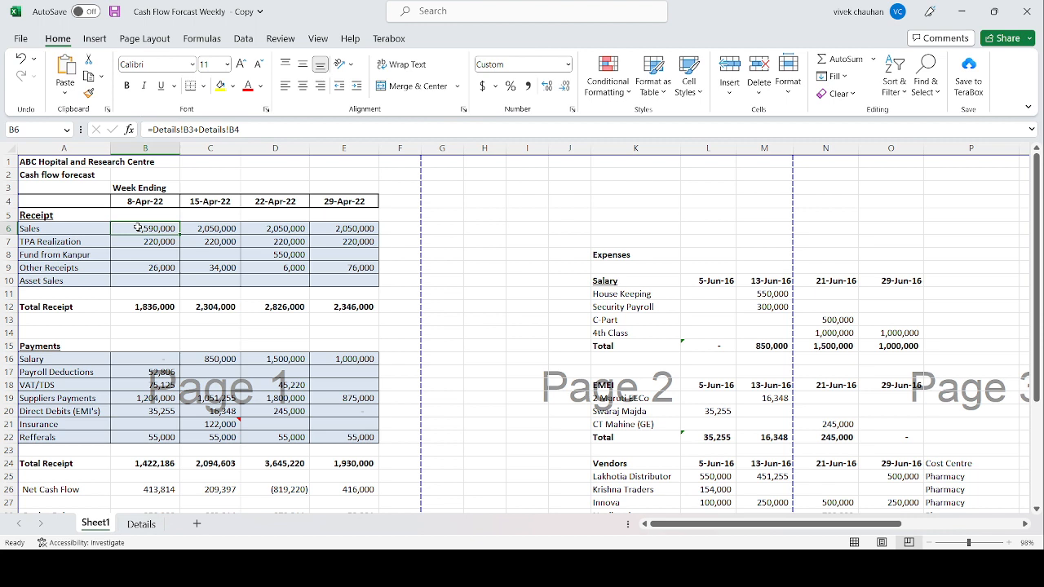
pyautogui.press('Down')
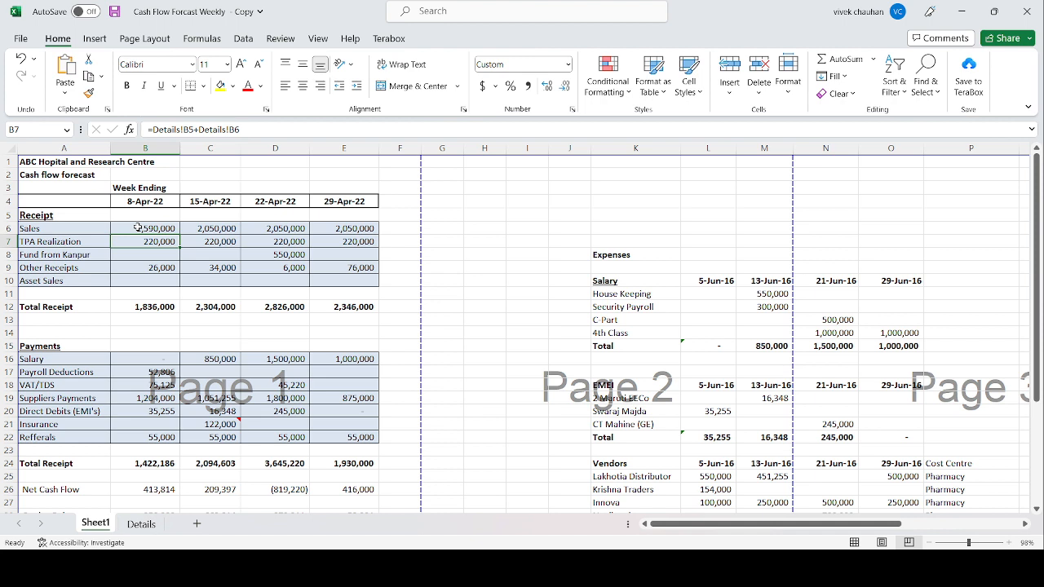
pyautogui.click(138, 228)
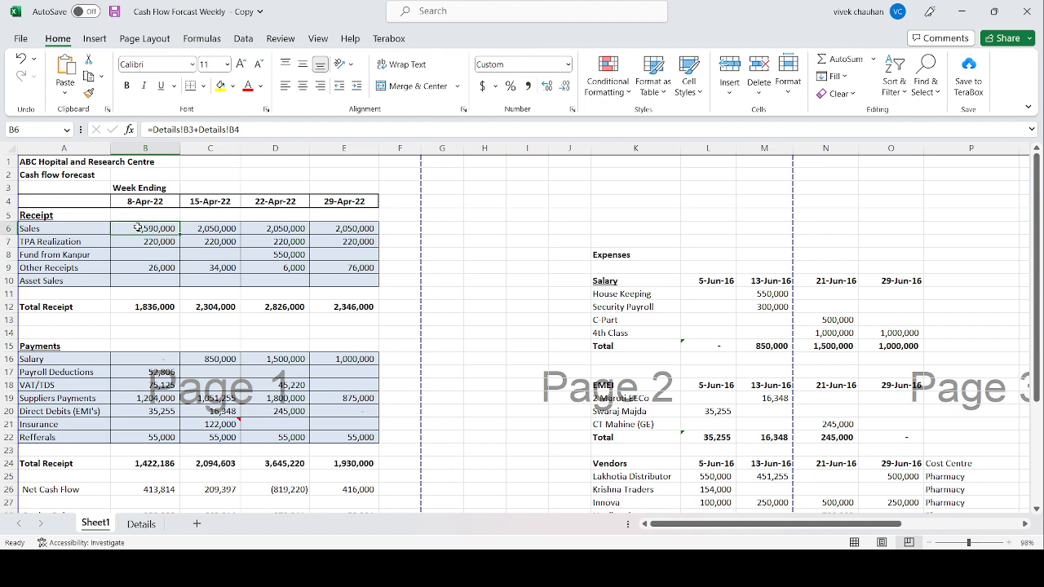
pyautogui.hotkey('shift', 'Down')
pyautogui.hotkey('shift', 'Down')
pyautogui.hotkey('shift', 'Down')
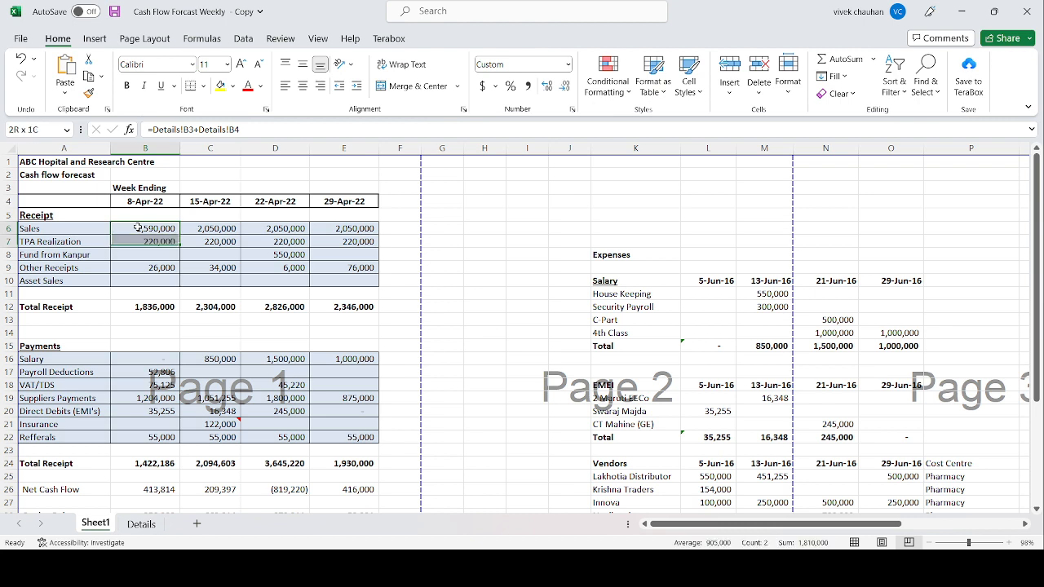
pyautogui.press('Down')
pyautogui.press('Down')
pyautogui.press('Down')
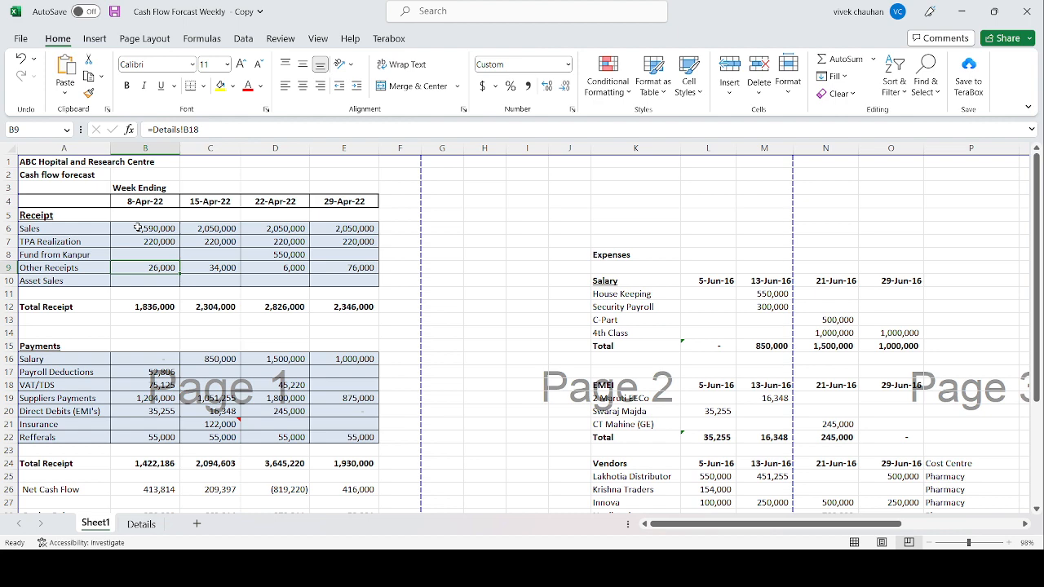
# Step: On the Details sheet, examine the first week's Other Incomes entries from Airtel Tower down to Coupon Sale at Mess
pyautogui.click(141, 525)
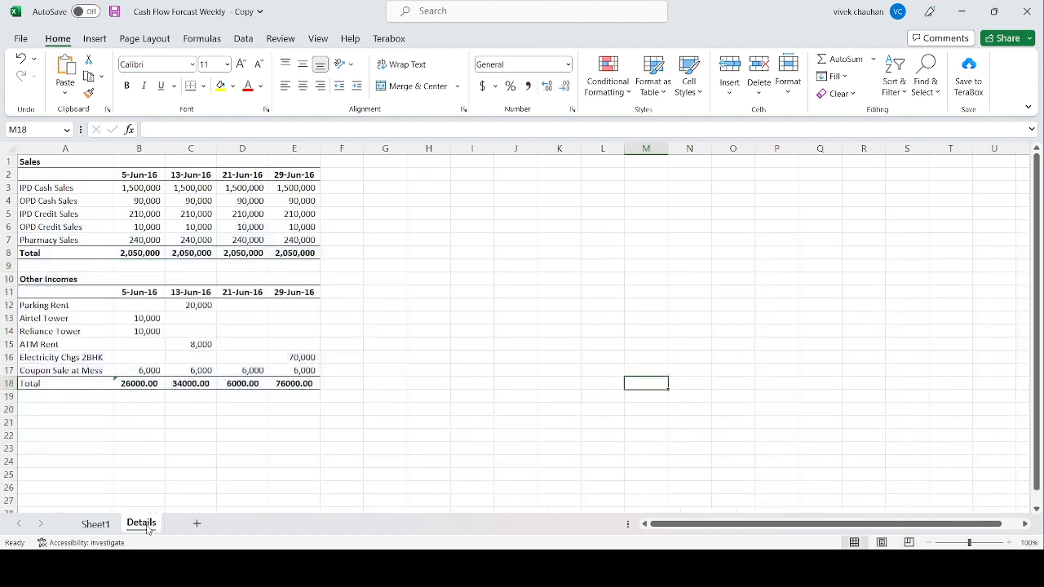
pyautogui.click(145, 317)
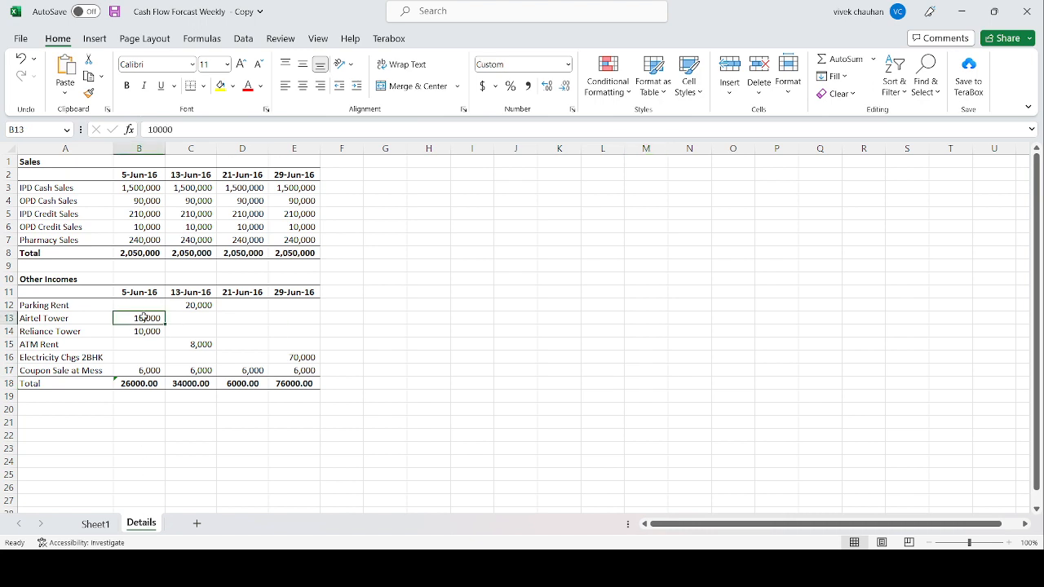
pyautogui.press('Left')
pyautogui.press('Right')
pyautogui.press('Down')
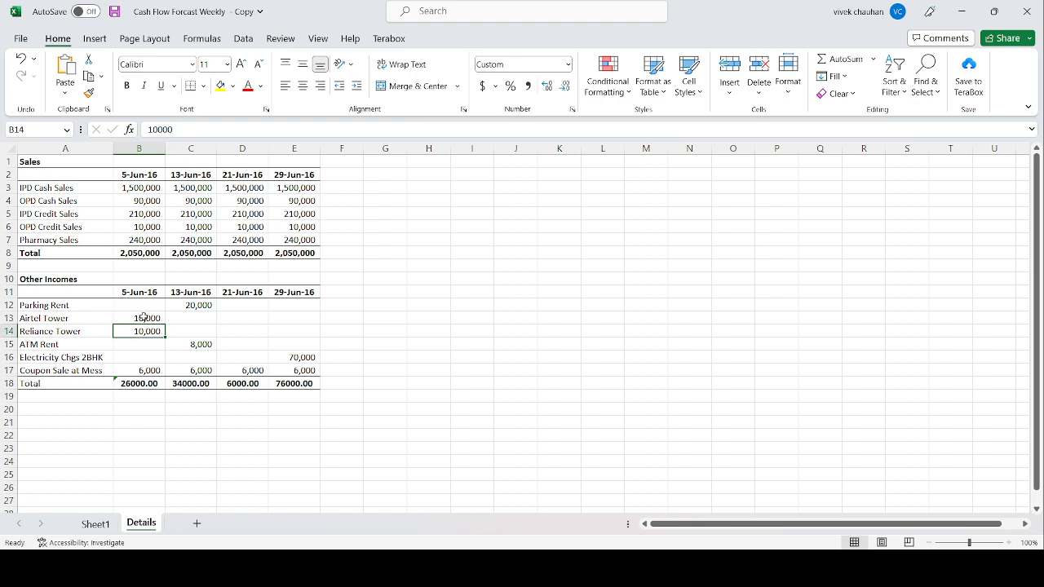
pyautogui.press('Down')
pyautogui.press('Down')
pyautogui.press('Down')
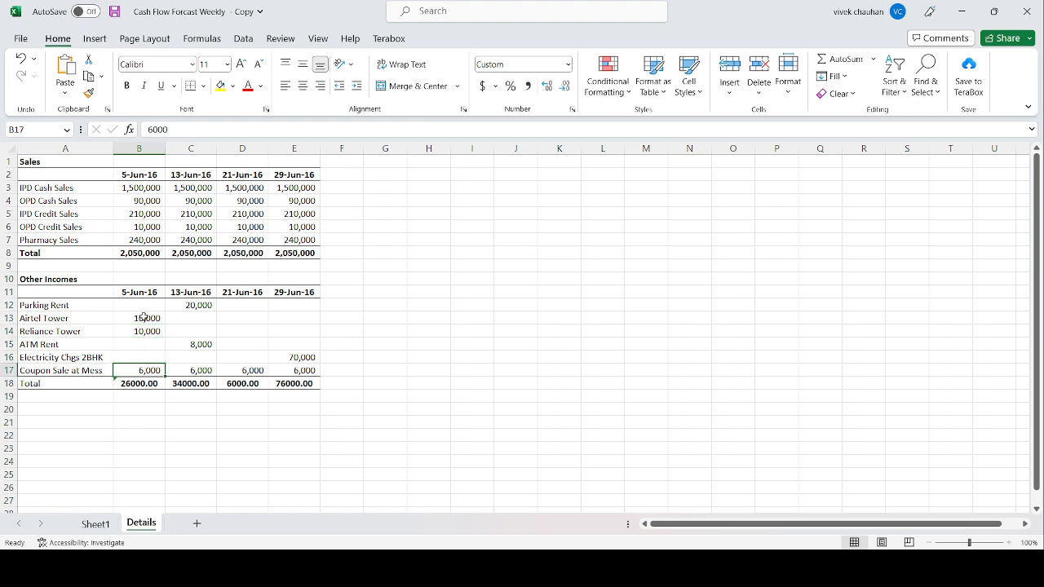
pyautogui.press('Left')
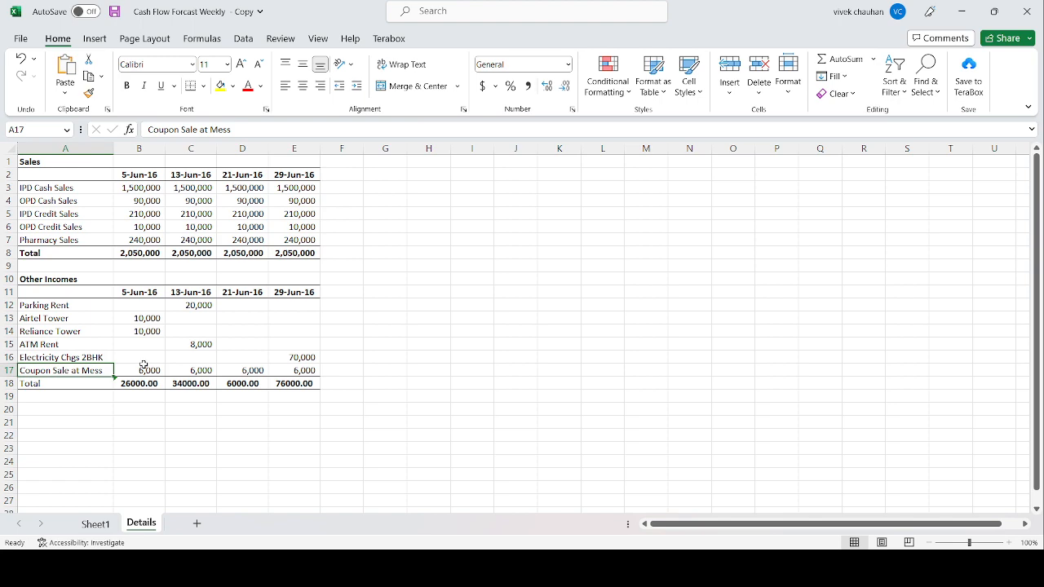
# Step: Back on Sheet1, inspect the 8-Apr-22 Total Receipt formula and the Payroll Deductions and VAT/TDS payments
pyautogui.click(96, 525)
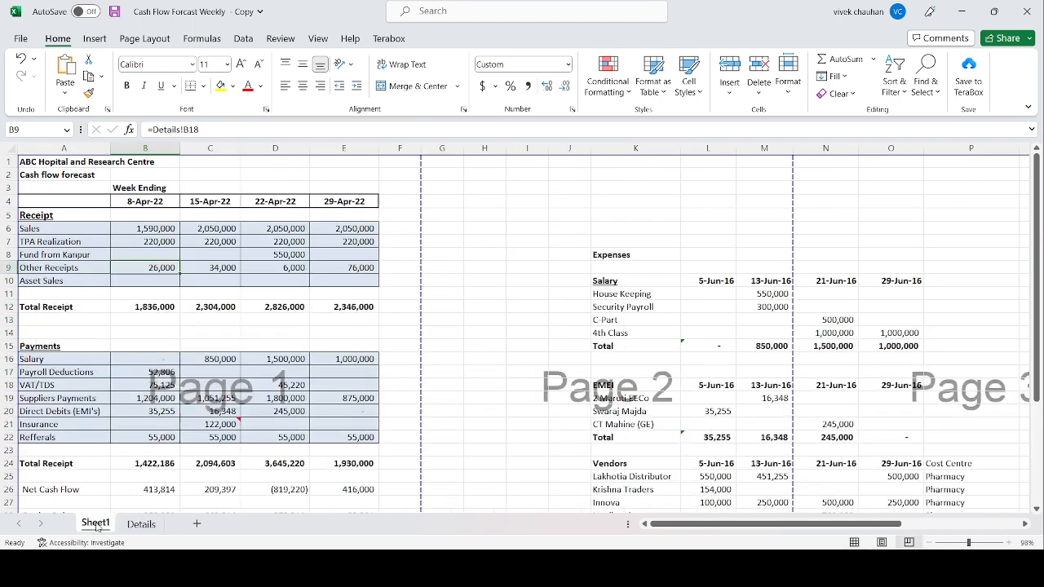
pyautogui.click(155, 307)
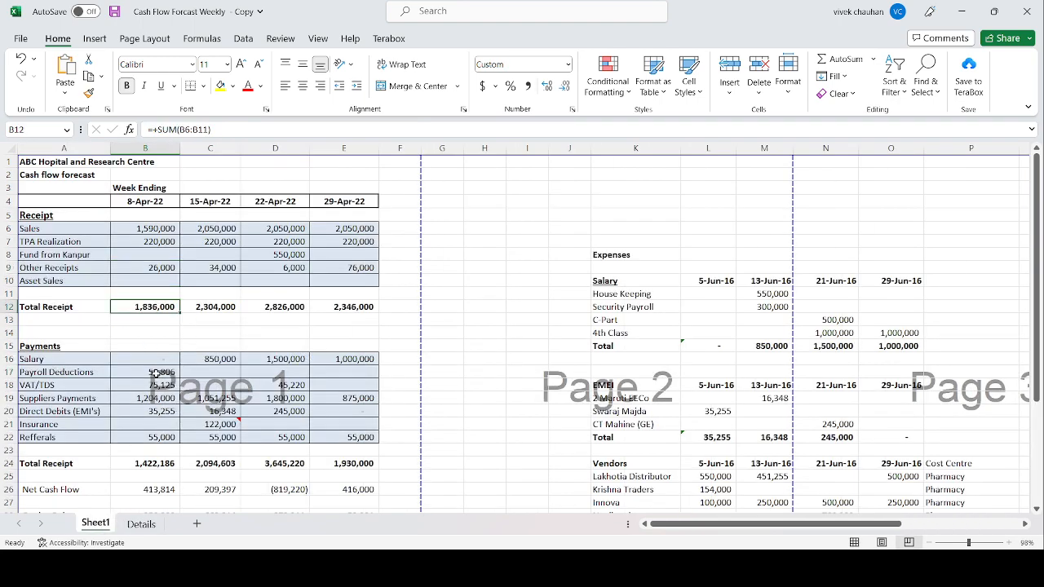
pyautogui.click(154, 372)
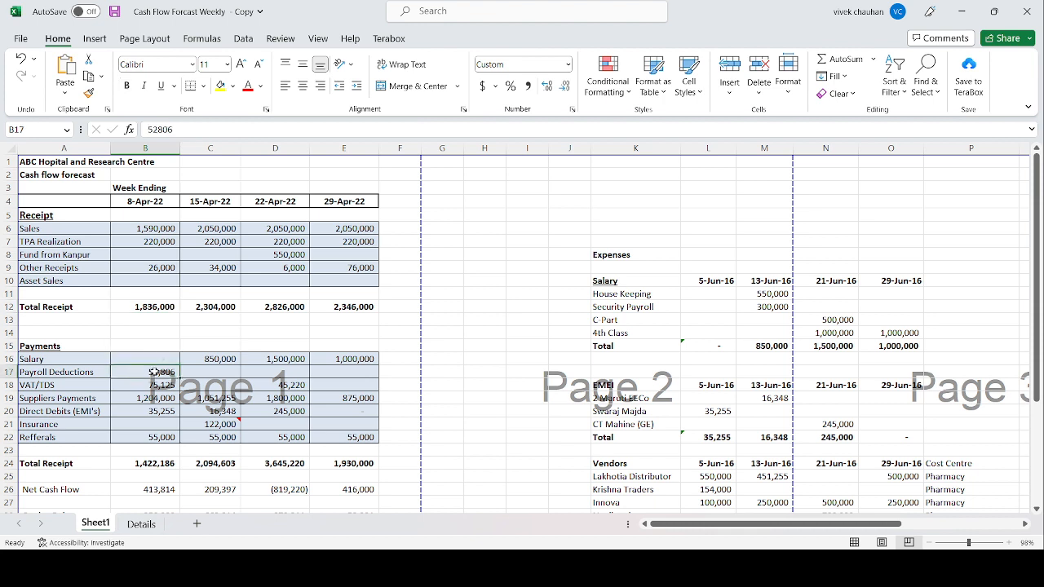
pyautogui.press('Down')
pyautogui.press('Left')
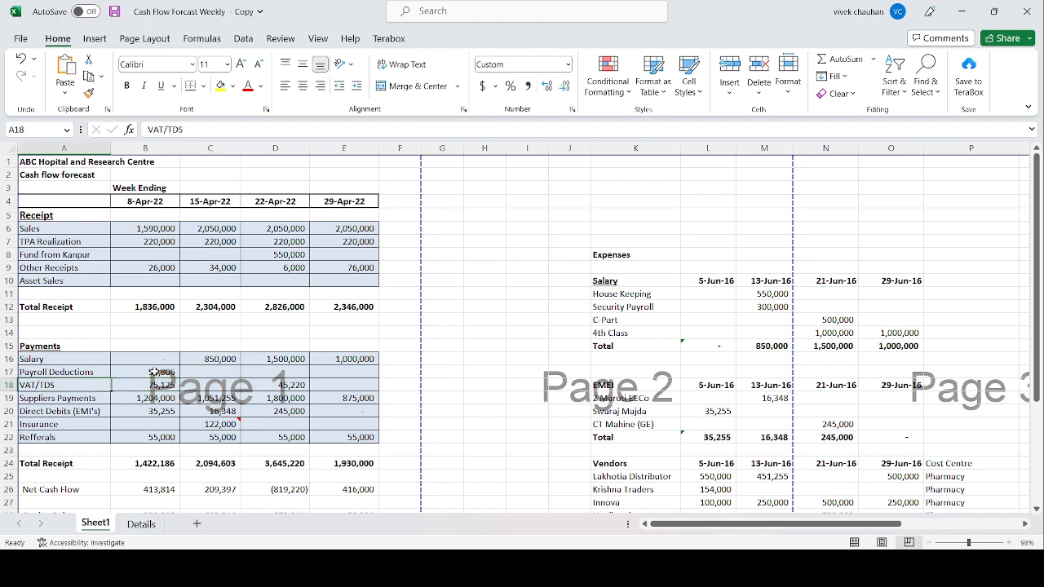
pyautogui.press('Right')
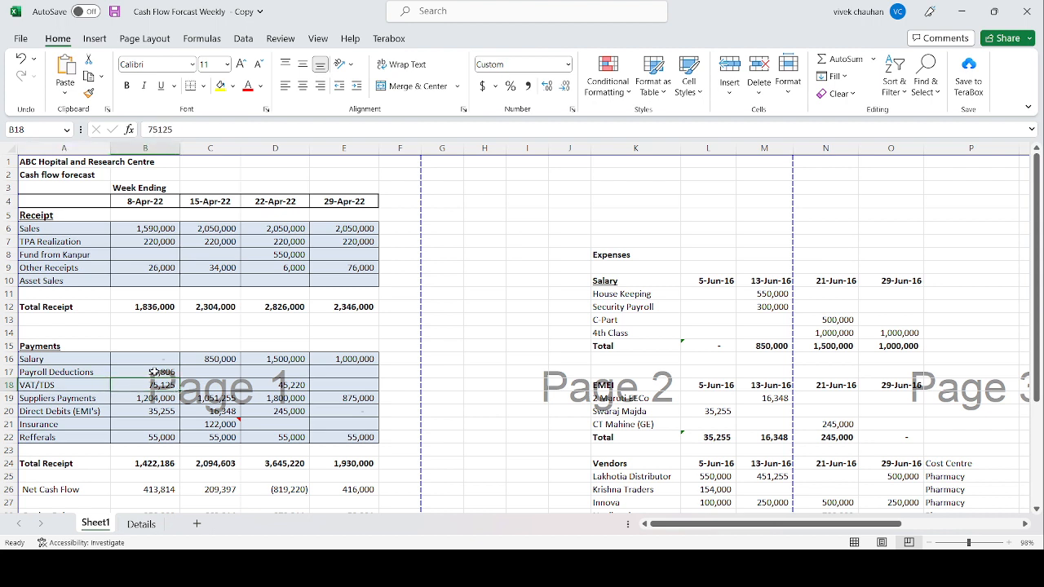
# Step: Inspect the 8-Apr-22 Suppliers Payments formula in B19 without changing it
pyautogui.press('Down')
pyautogui.press('Left')
pyautogui.press('Right')
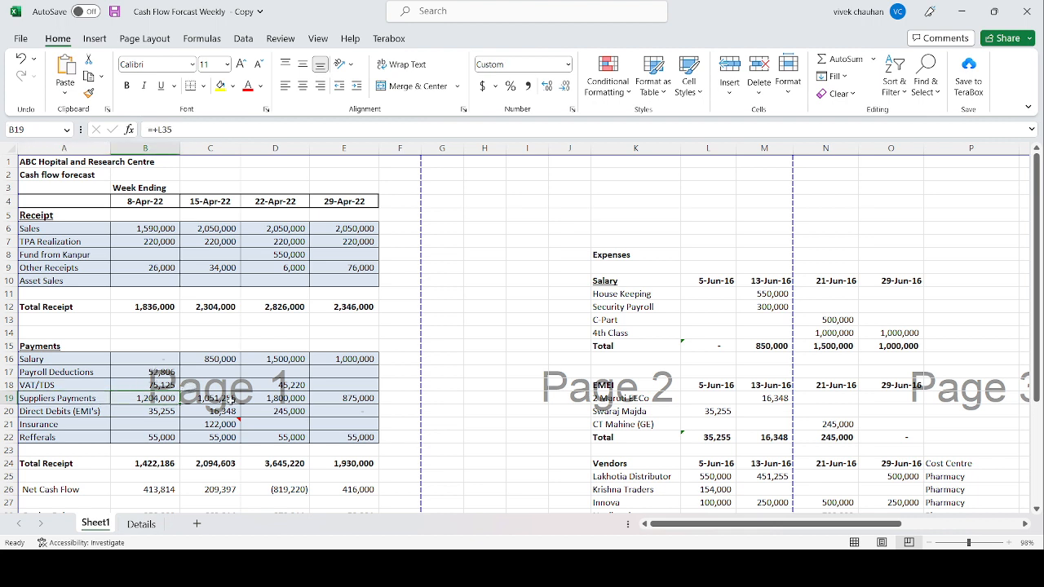
pyautogui.press('F2')
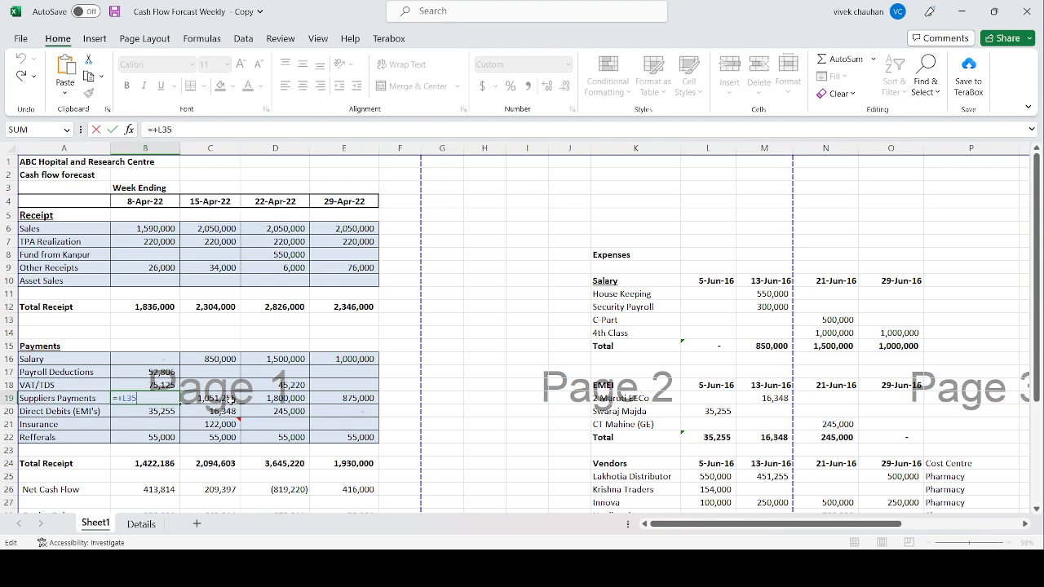
pyautogui.press('Escape')
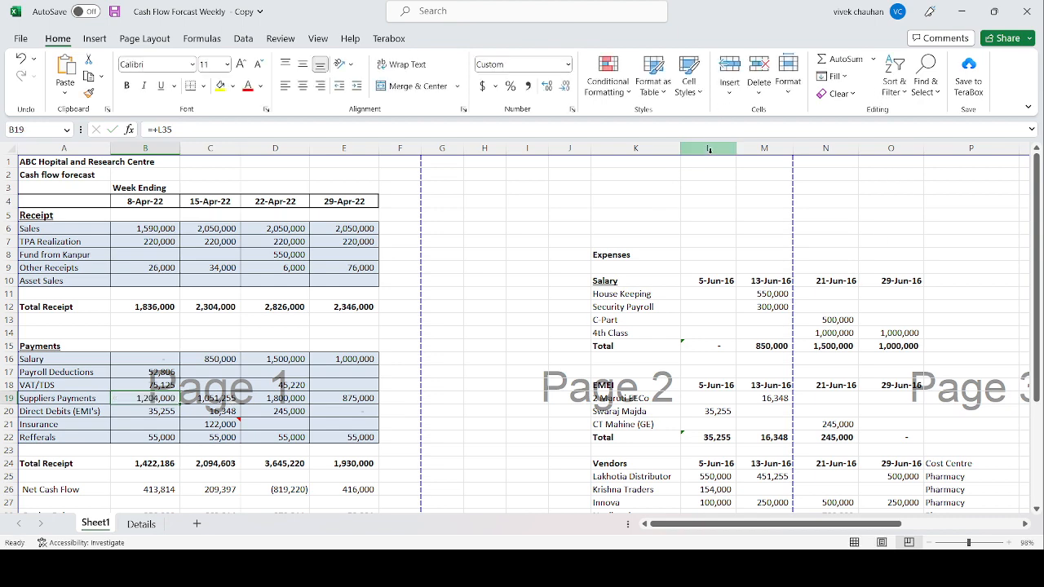
# Step: Trace the 8-Apr-22 Suppliers Payments to the Vendors total formula in L35, and return to B19
pyautogui.click(717, 354)
pyautogui.press('Right')
pyautogui.press('Right')
pyautogui.press('Right')
pyautogui.press('Right')
pyautogui.press('Right')
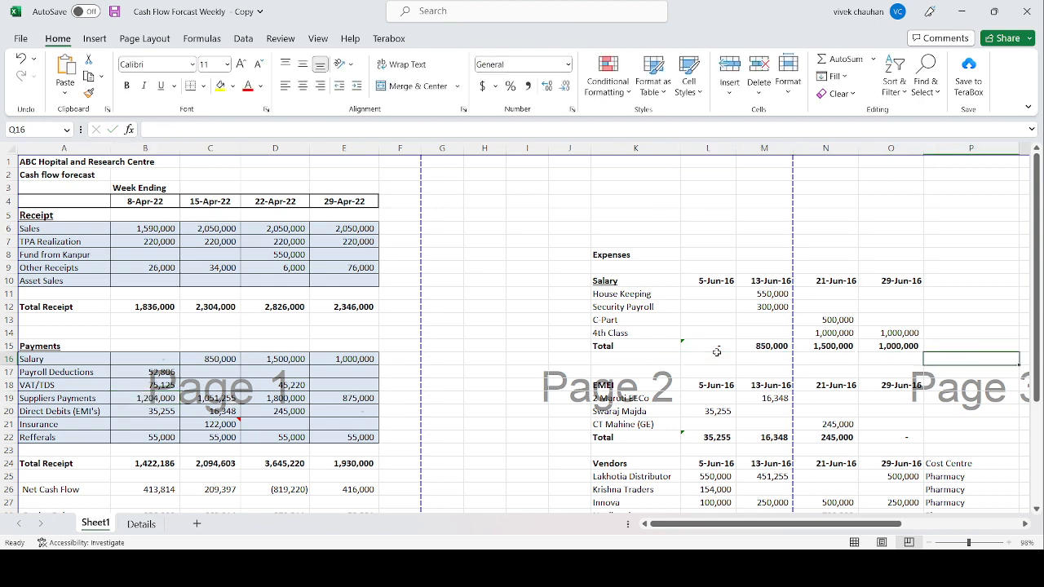
pyautogui.press('Right')
pyautogui.press('Right')
pyautogui.press('Right')
pyautogui.press('Right')
pyautogui.press('Right')
pyautogui.press('Left')
pyautogui.press('Left')
pyautogui.press('Left')
pyautogui.press('Left')
pyautogui.press('Left')
pyautogui.press('Left')
pyautogui.press('Left')
pyautogui.press('Left')
pyautogui.press('Left')
pyautogui.press('Left')
pyautogui.press('Left')
pyautogui.press('Left')
pyautogui.press('Left')
pyautogui.press('Left')
pyautogui.press('Left')
pyautogui.press('Left')
pyautogui.press('Left')
pyautogui.press('Left')
pyautogui.press('Left')
pyautogui.press('Left')
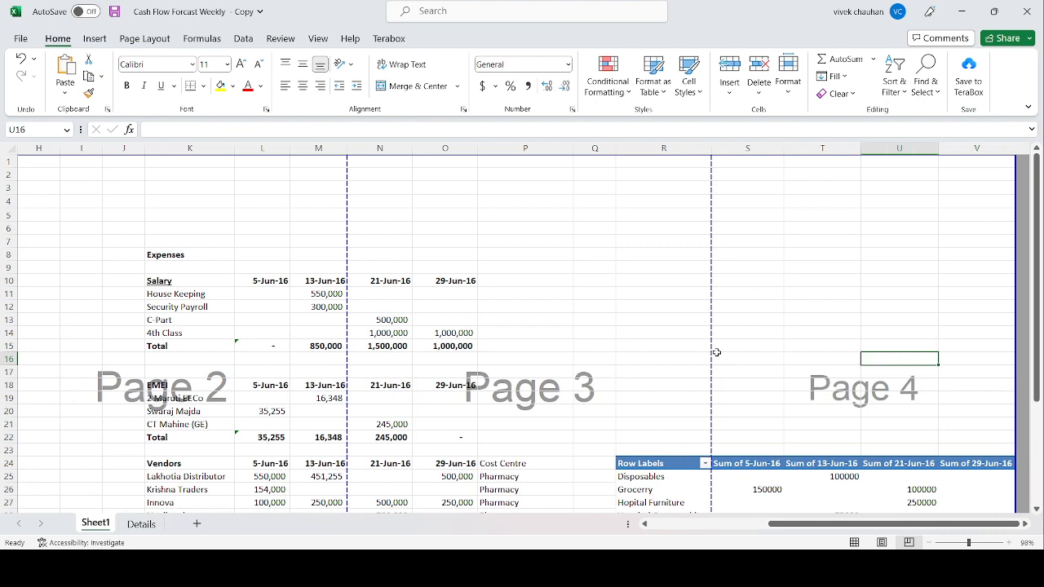
pyautogui.press('Right')
pyautogui.press('Right')
pyautogui.press('Right')
pyautogui.press('Right')
pyautogui.press('Right')
pyautogui.press('Right')
pyautogui.press('Right')
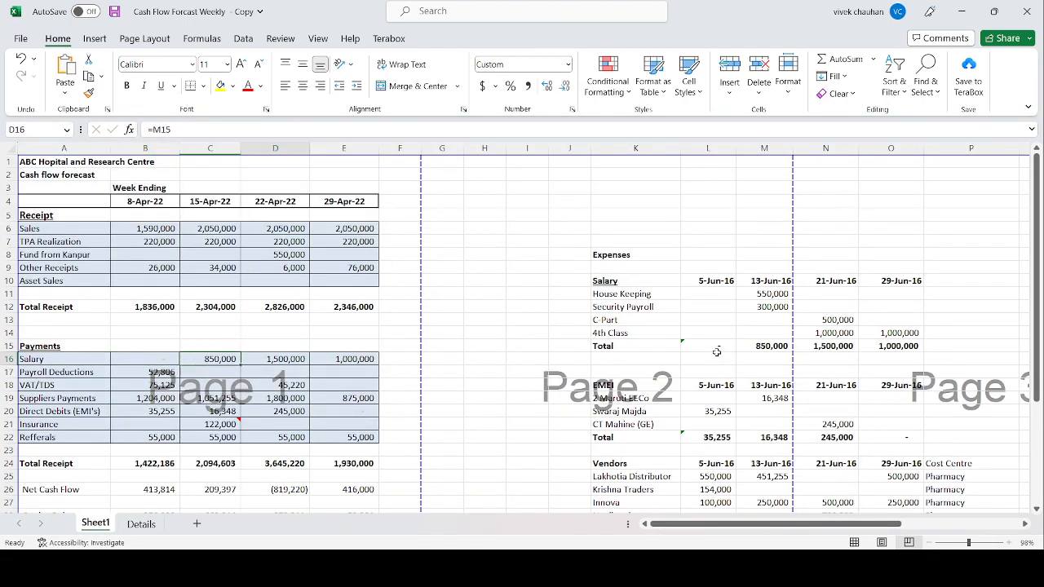
pyautogui.press('Down')
pyautogui.press('Down')
pyautogui.press('Down')
pyautogui.press('Down')
pyautogui.press('Down')
pyautogui.press('Down')
pyautogui.press('Down')
pyautogui.press('Down')
pyautogui.press('Down')
pyautogui.press('Down')
pyautogui.press('Down')
pyautogui.press('Down')
pyautogui.press('Down')
pyautogui.press('Down')
pyautogui.press('Down')
pyautogui.press('Down')
pyautogui.press('Down')
pyautogui.press('Down')
pyautogui.press('Down')
pyautogui.press('Down')
pyautogui.press('Down')
pyautogui.press('Down')
pyautogui.press('Down')
pyautogui.press('Down')
pyautogui.press('Down')
pyautogui.press('Right')
pyautogui.press('Right')
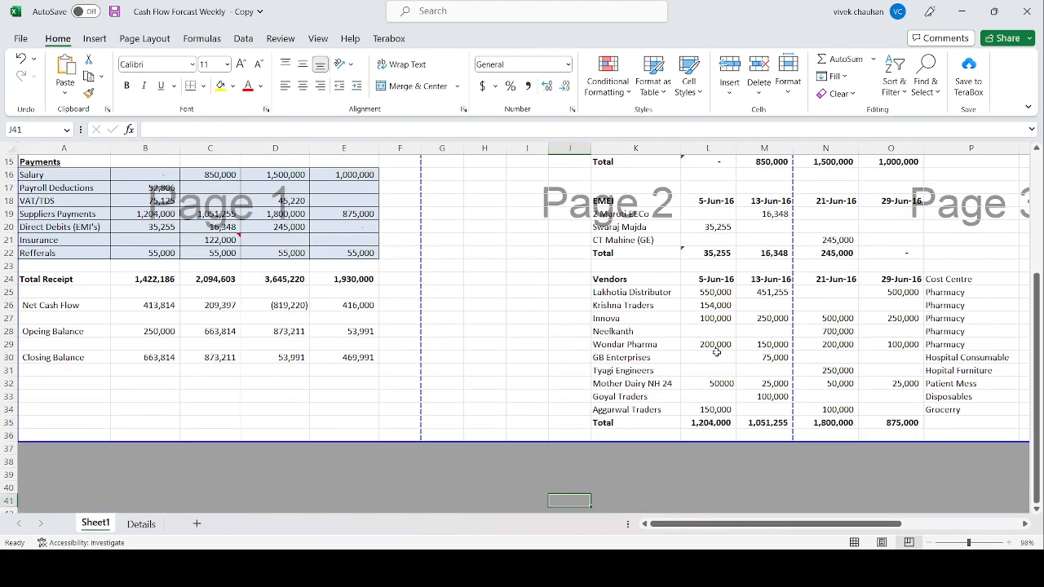
pyautogui.press('Up')
pyautogui.press('Up')
pyautogui.press('Up')
pyautogui.press('Up')
pyautogui.press('Up')
pyautogui.press('Up')
pyautogui.press('Right')
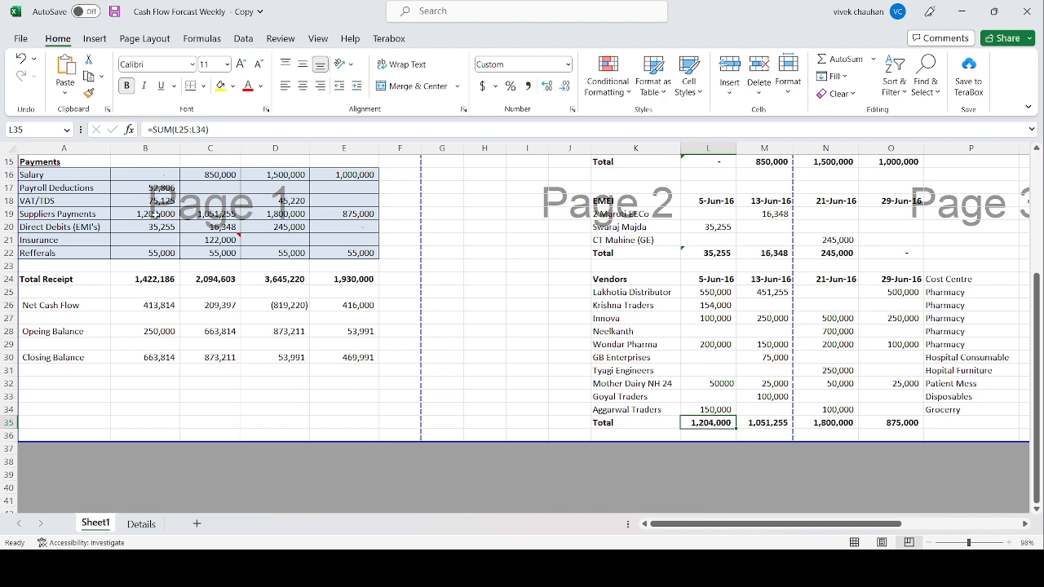
pyautogui.click(155, 215)
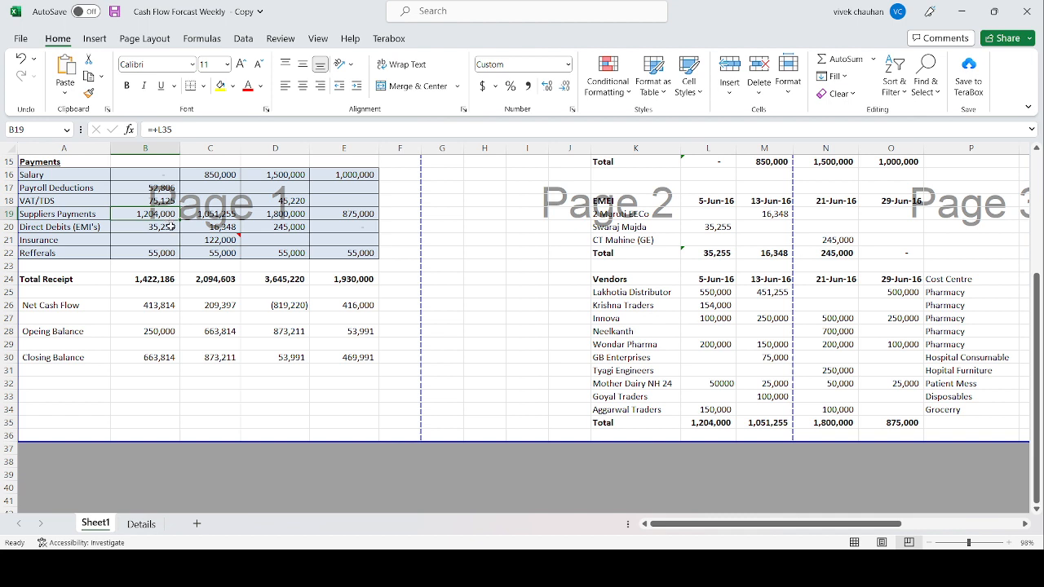
# Step: Trace the 8-Apr-22 Direct Debits (EMI's) in B20 to the EMEI total in L22 and its Swaraj Majda entry
pyautogui.click(80, 229)
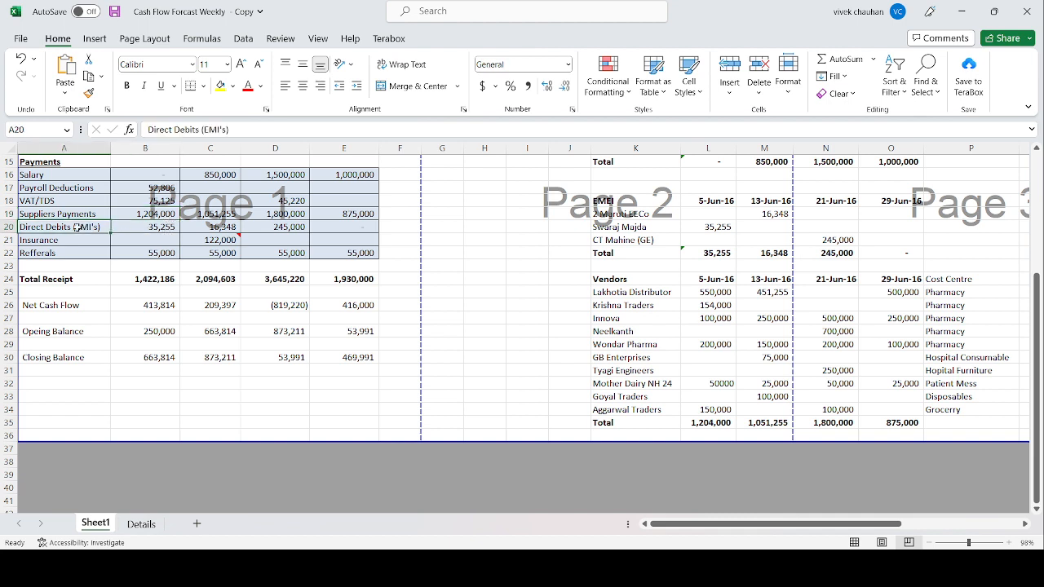
pyautogui.click(153, 230)
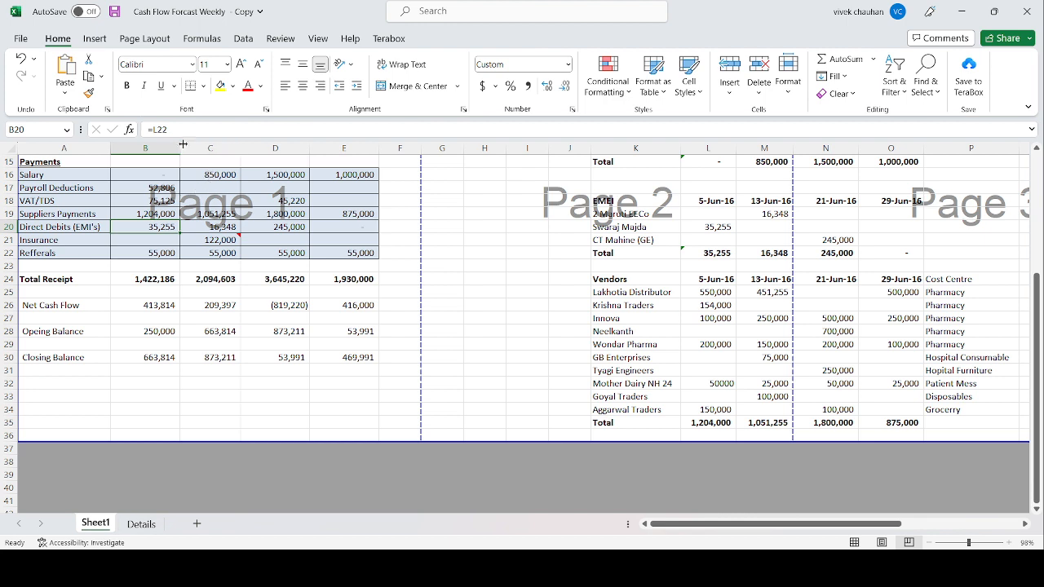
pyautogui.click(705, 252)
pyautogui.hotkey('ctrl', 'b')
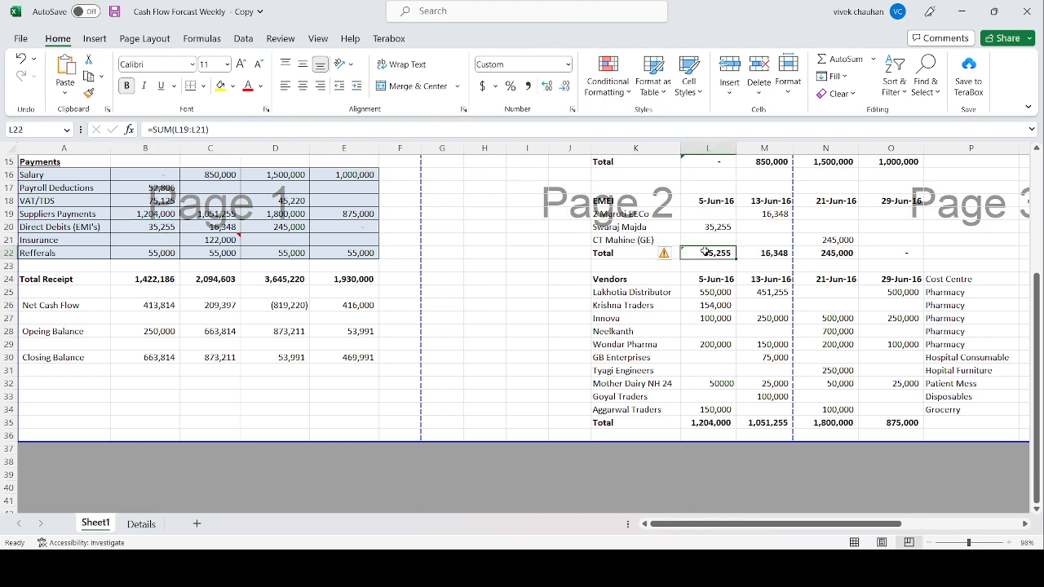
pyautogui.click(725, 226)
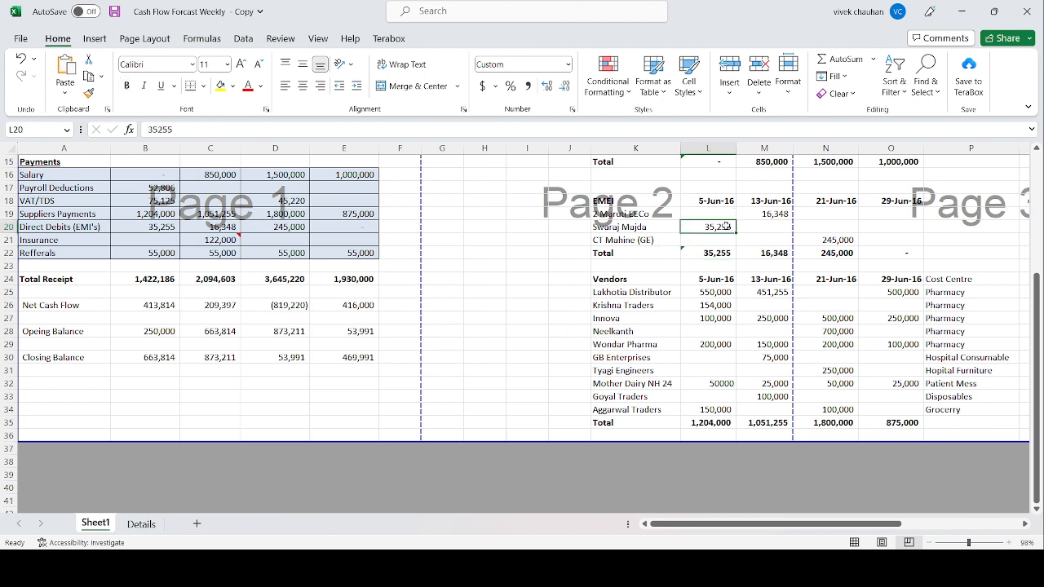
pyautogui.click(637, 226)
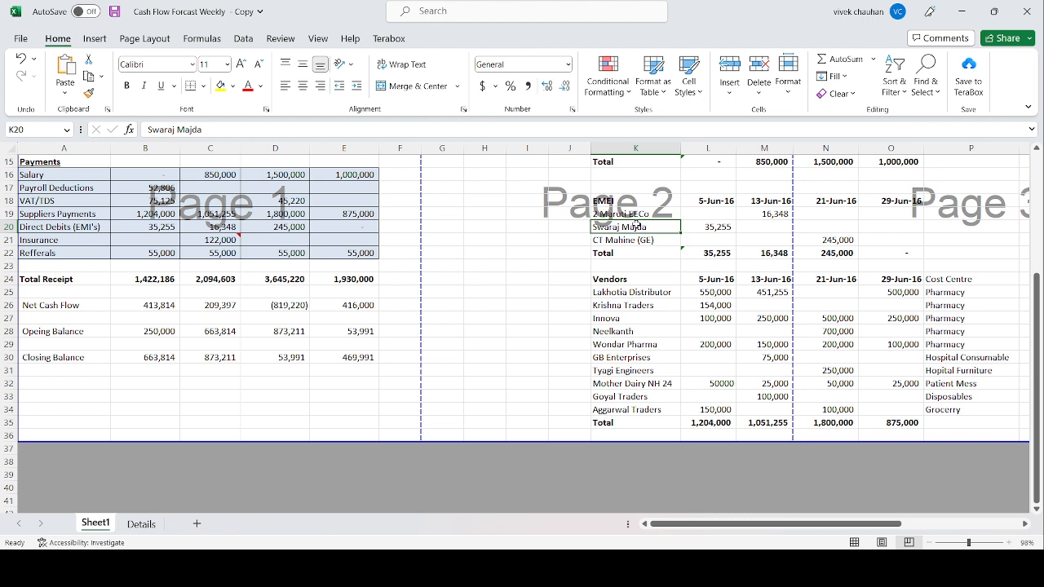
pyautogui.click(729, 228)
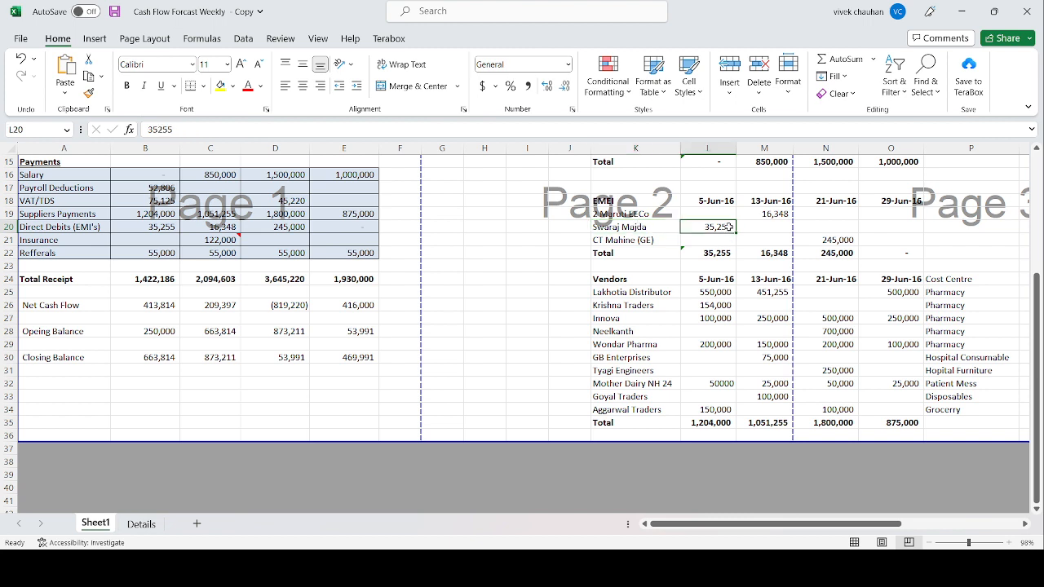
pyautogui.click(168, 228)
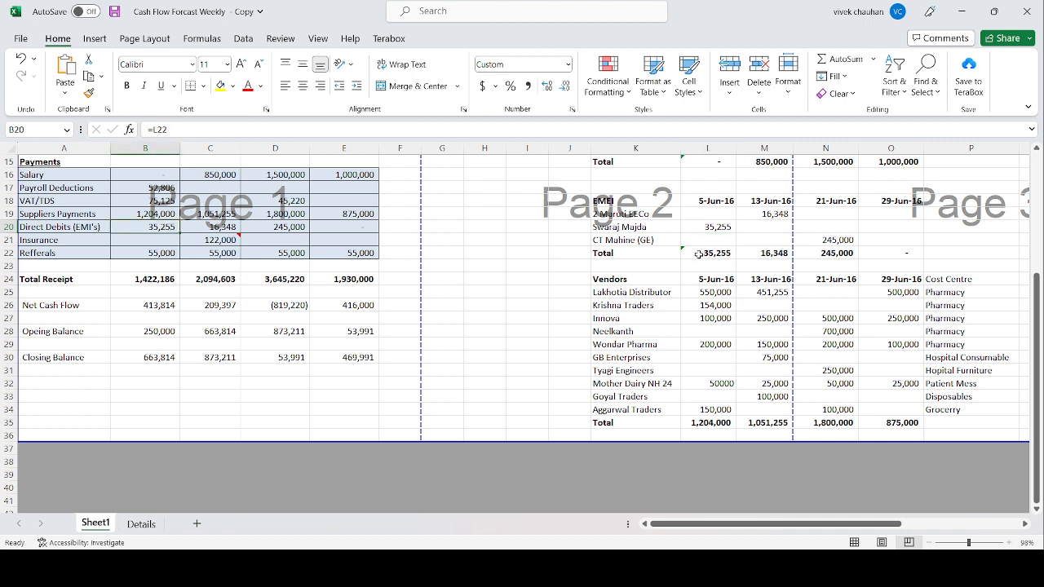
# Step: Highlight the whole cash flow forecast block from the title in A1 across to column E and down to row 35
pyautogui.click(255, 268)
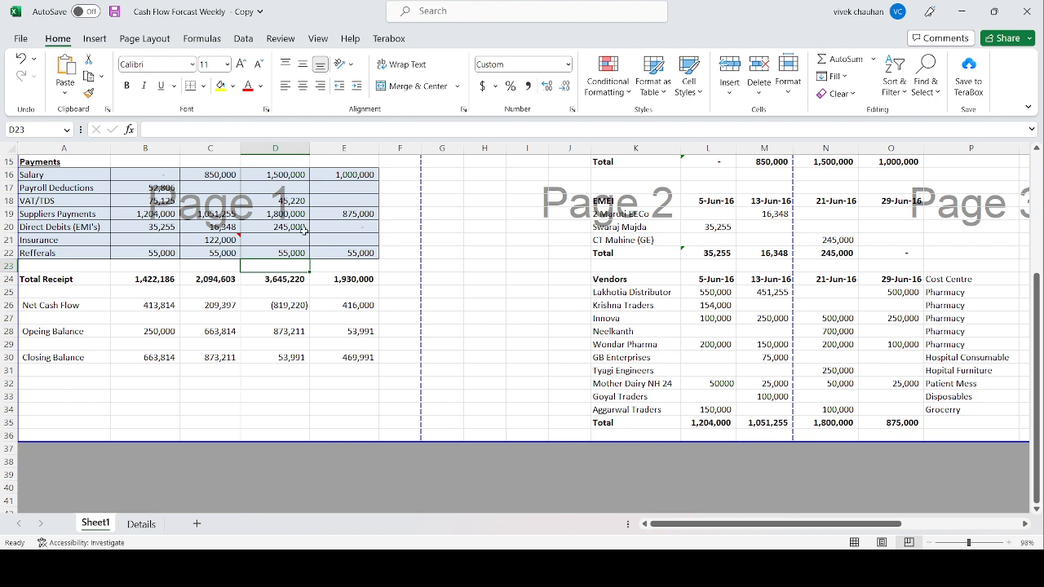
pyautogui.click(265, 205)
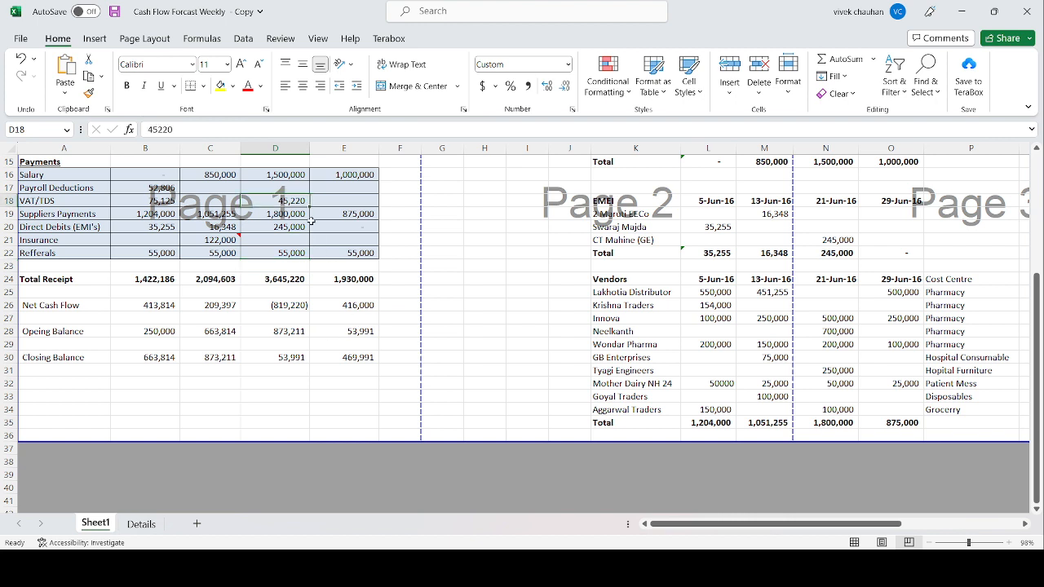
pyautogui.press('Up')
pyautogui.press('Up')
pyautogui.press('Up')
pyautogui.press('Up')
pyautogui.press('Up')
pyautogui.press('Up')
pyautogui.press('Up')
pyautogui.press('Up')
pyautogui.press('Up')
pyautogui.press('Up')
pyautogui.press('Up')
pyautogui.press('Up')
pyautogui.press('Up')
pyautogui.press('Up')
pyautogui.press('Up')
pyautogui.press('Up')
pyautogui.press('Up')
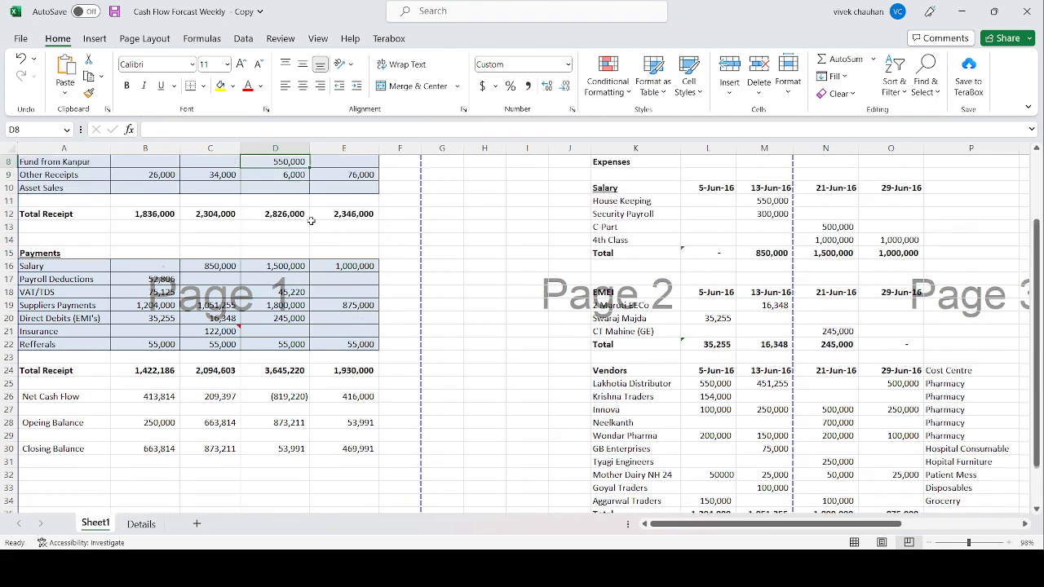
pyautogui.press('Left')
pyautogui.press('Left')
pyautogui.press('Left')
pyautogui.hotkey('shift', 'Right')
pyautogui.hotkey('shift', 'Down')
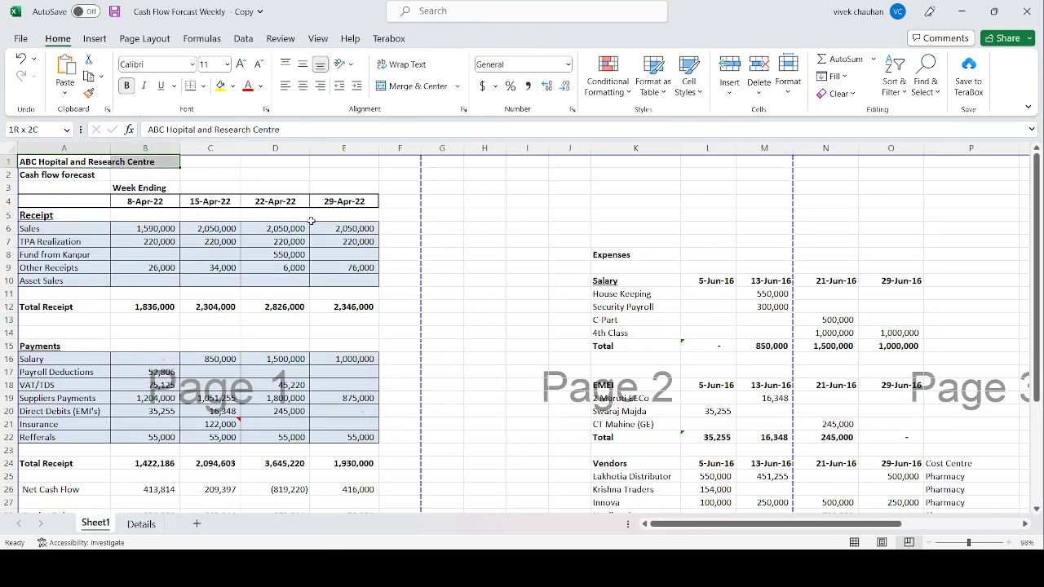
pyautogui.hotkey('shift', 'Right')
pyautogui.hotkey('shift', 'Right')
pyautogui.hotkey('shift', 'Right')
pyautogui.hotkey('shift', 'Down')
pyautogui.hotkey('shift', 'Down')
pyautogui.hotkey('shift', 'Down')
pyautogui.hotkey('shift', 'Down')
pyautogui.hotkey('shift', 'Down')
pyautogui.hotkey('shift', 'Down')
pyautogui.hotkey('shift', 'Down')
pyautogui.hotkey('shift', 'Down')
pyautogui.hotkey('shift', 'Down')
pyautogui.hotkey('shift', 'Down')
pyautogui.hotkey('shift', 'Down')
pyautogui.hotkey('shift', 'Down')
pyautogui.hotkey('shift', 'Down')
pyautogui.hotkey('shift', 'Down')
pyautogui.hotkey('shift', 'Down')
pyautogui.hotkey('shift', 'Down')
pyautogui.hotkey('shift', 'Down')
pyautogui.hotkey('shift', 'Down')
pyautogui.hotkey('shift', 'Down')
pyautogui.hotkey('shift', 'Down')
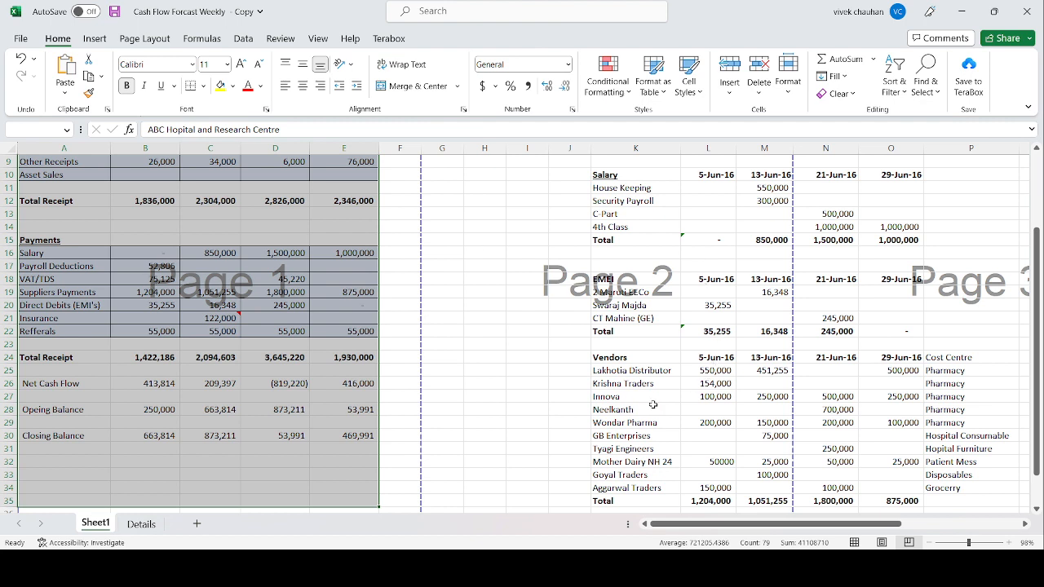
# Step: Inspect the 8-Apr-22 Direct Debits (EMI's) against Swaraj Majda, as well as the Refferals amount and the payments total formula in B24
pyautogui.click(170, 306)
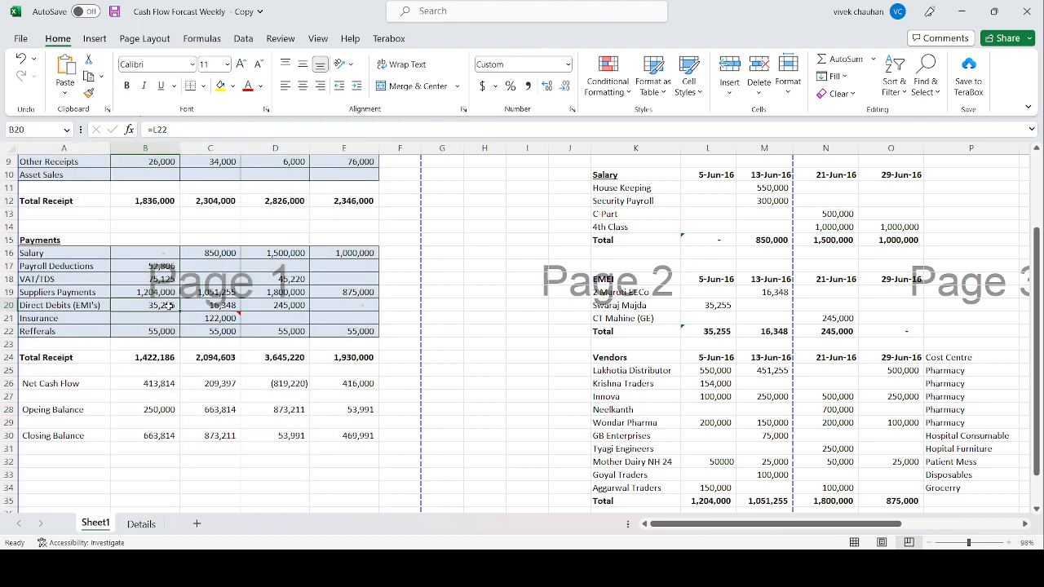
pyautogui.press('Left')
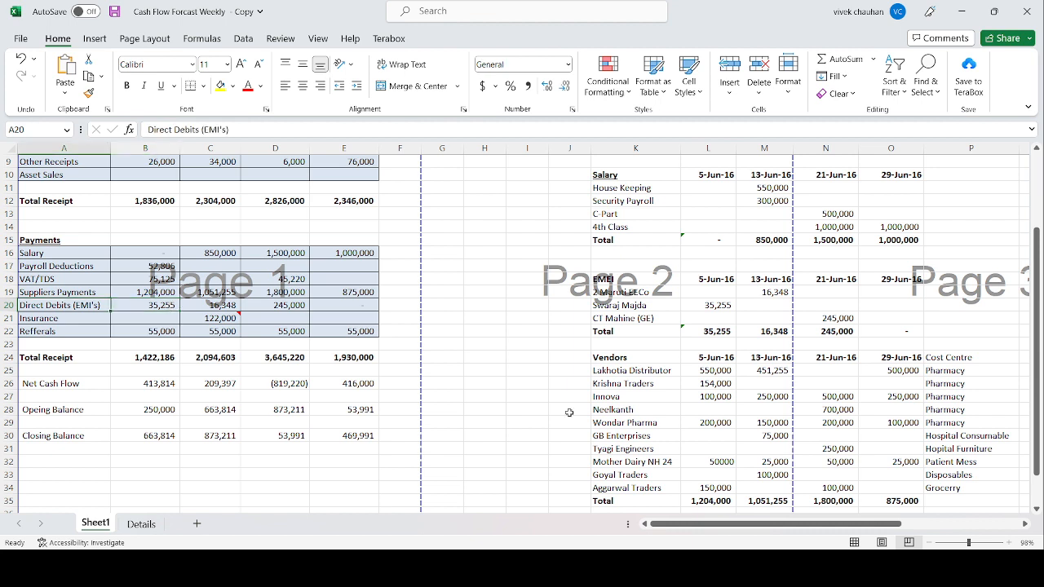
pyautogui.click(642, 306)
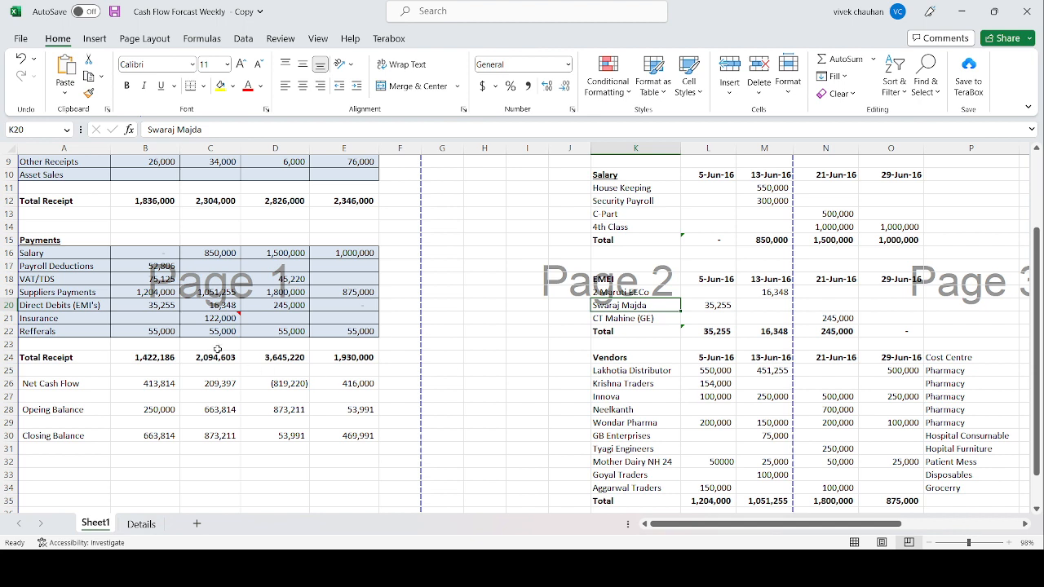
pyautogui.click(155, 330)
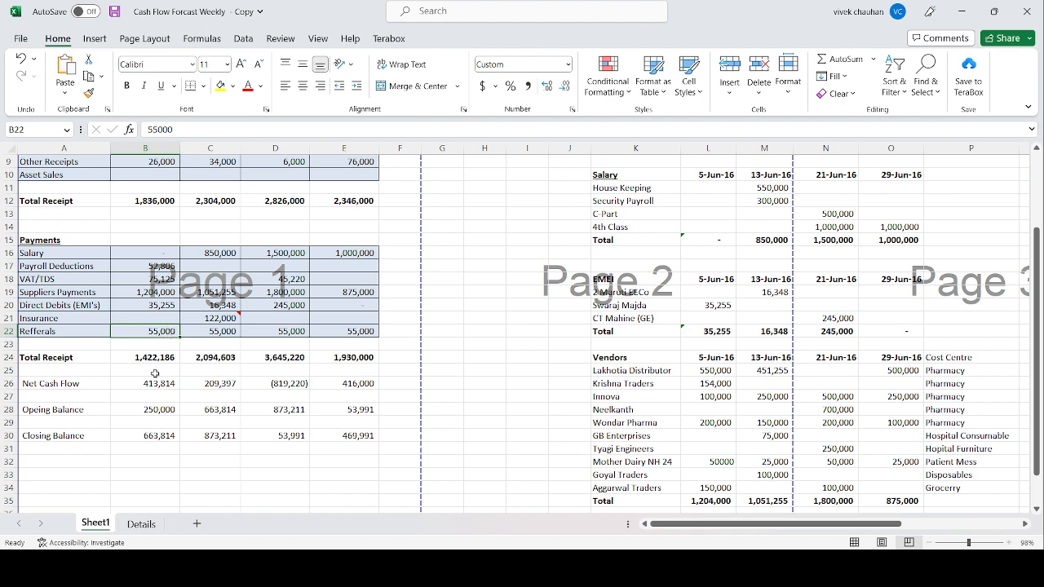
pyautogui.click(160, 364)
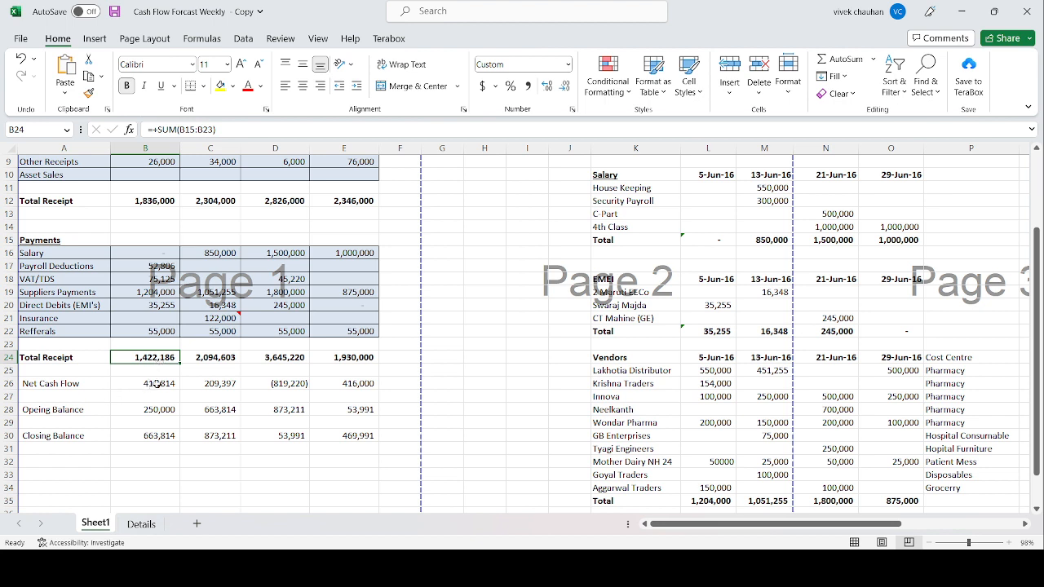
# Step: Correct the label in A24 below the payments section to "Total Payments"
pyautogui.press('Left')
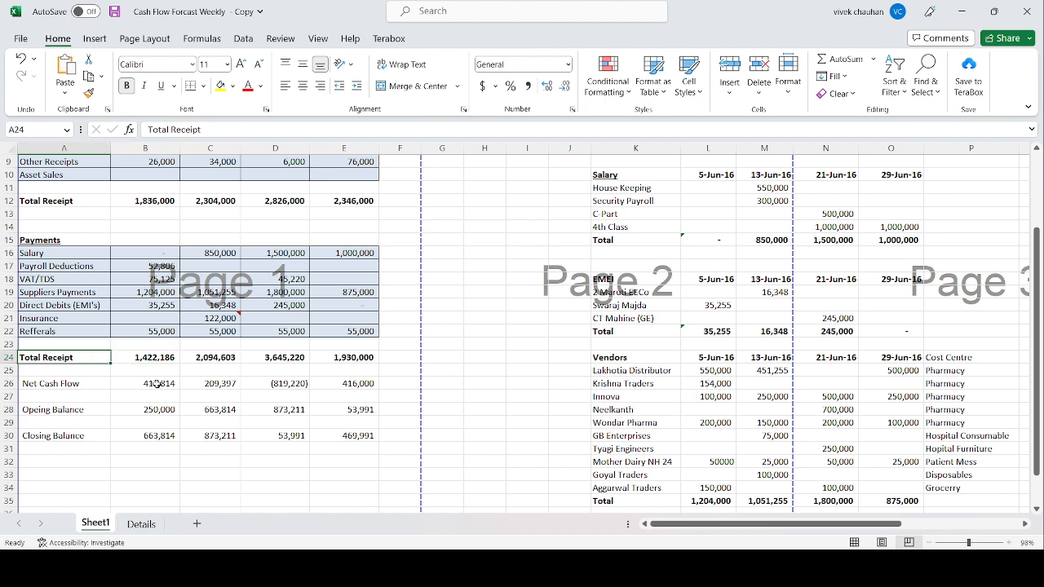
pyautogui.press('F2')
pyautogui.hotkey('ctrl', 'shift', 'Left')
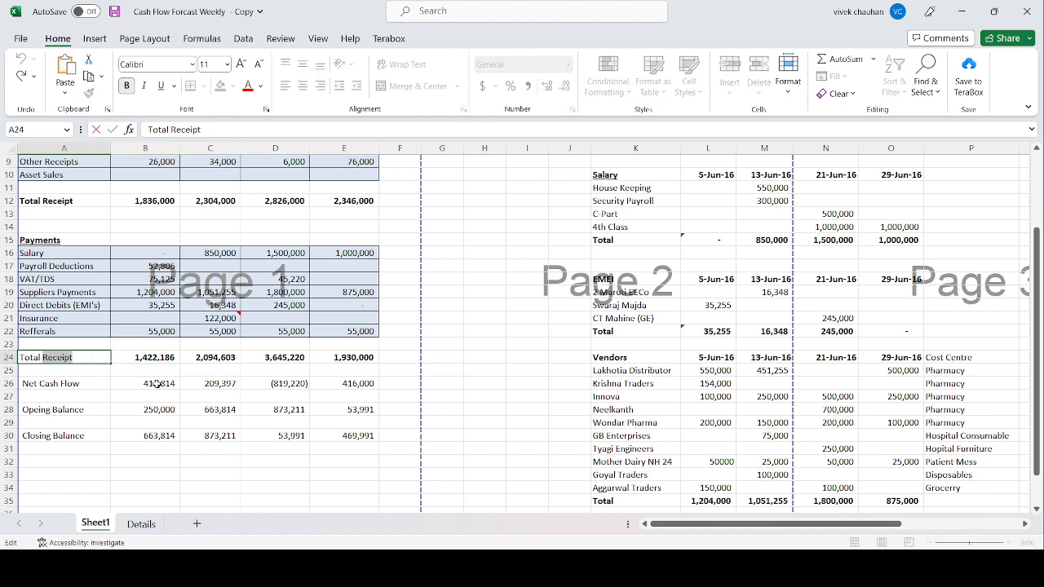
pyautogui.write('Pay')
pyautogui.write('m')
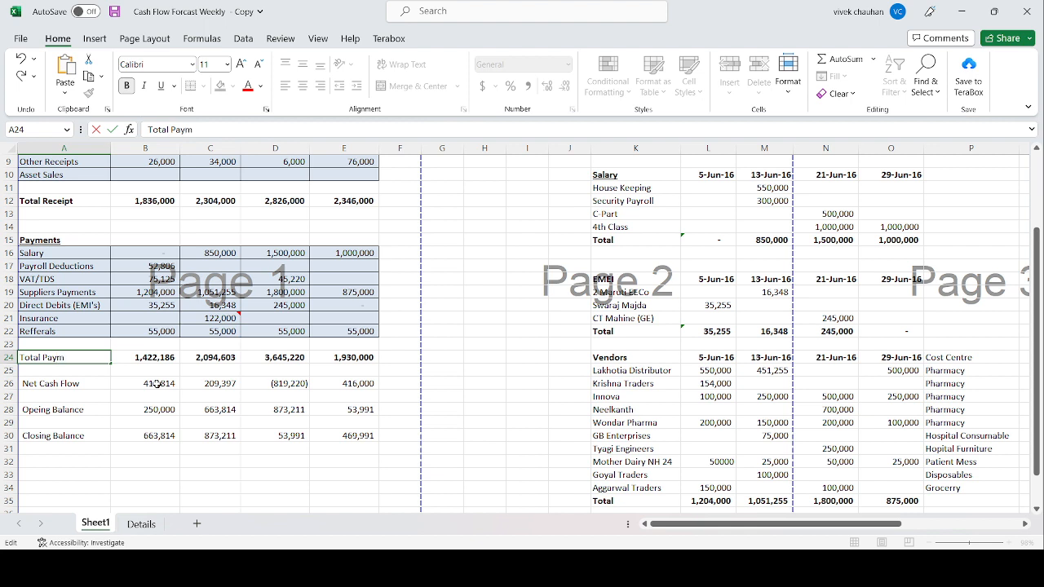
pyautogui.write('ents')
pyautogui.press('Return')
# Step: Inspect which cells the 8-Apr-22 Net Cash Flow formula in B26 refers to
pyautogui.press('Down')
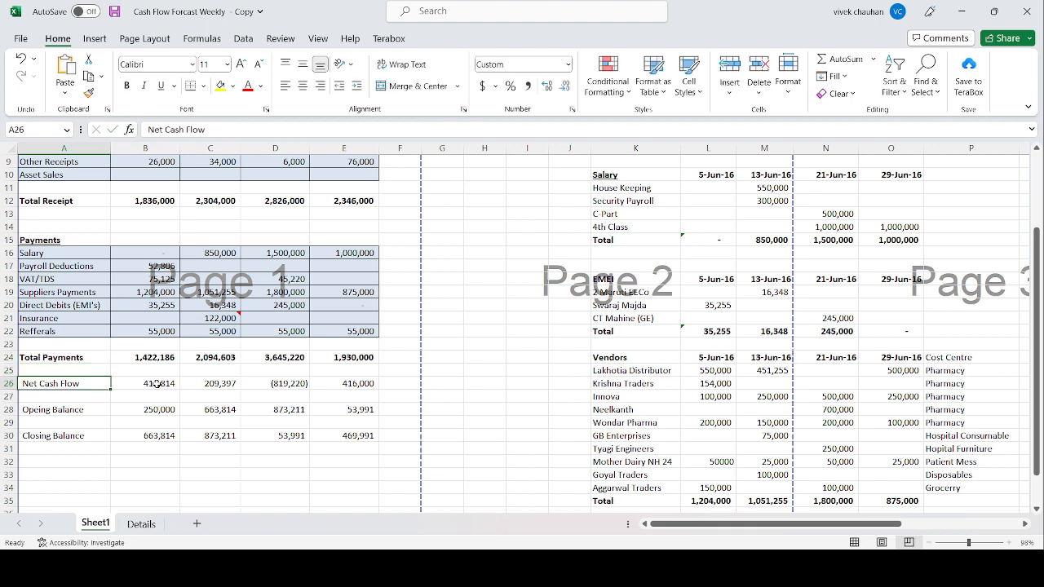
pyautogui.click(158, 383)
pyautogui.doubleClick(158, 384)
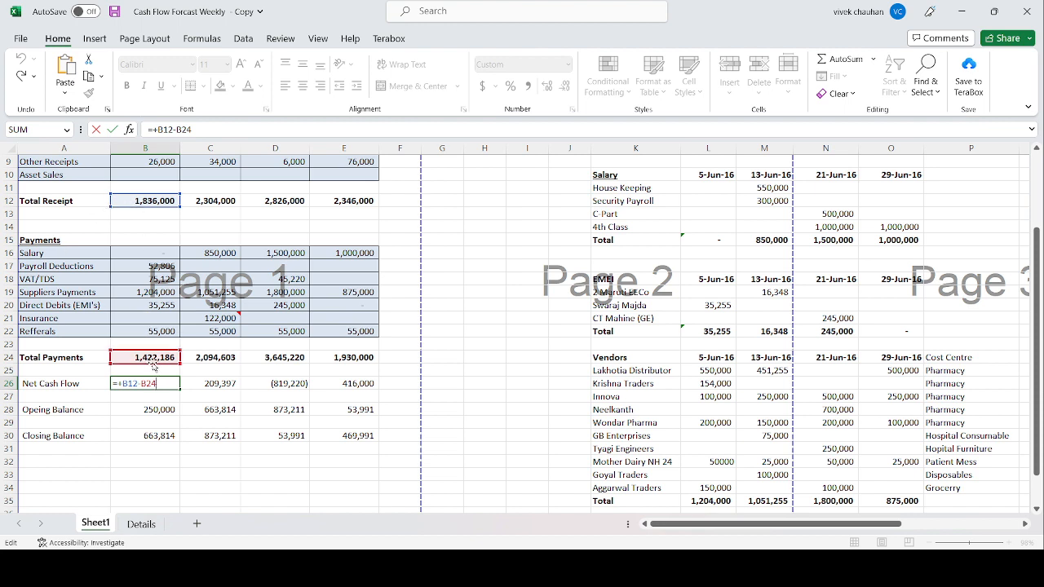
pyautogui.hotkey('ctrl', 'Return')
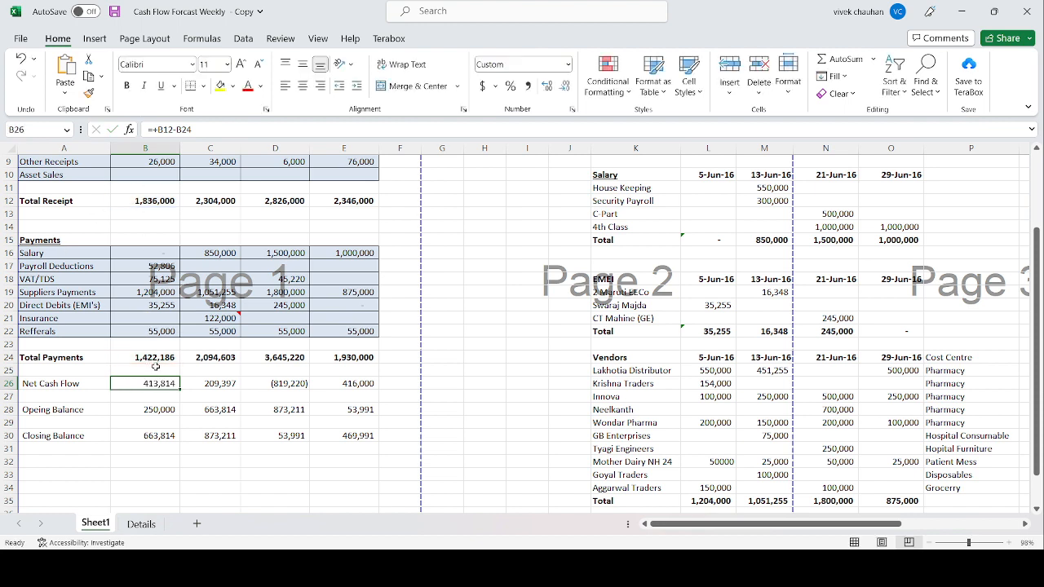
# Step: Inspect the 8-Apr-22 opening balance in B28 and the Closing Balance formula in B30
pyautogui.press('Down')
pyautogui.press('Down')
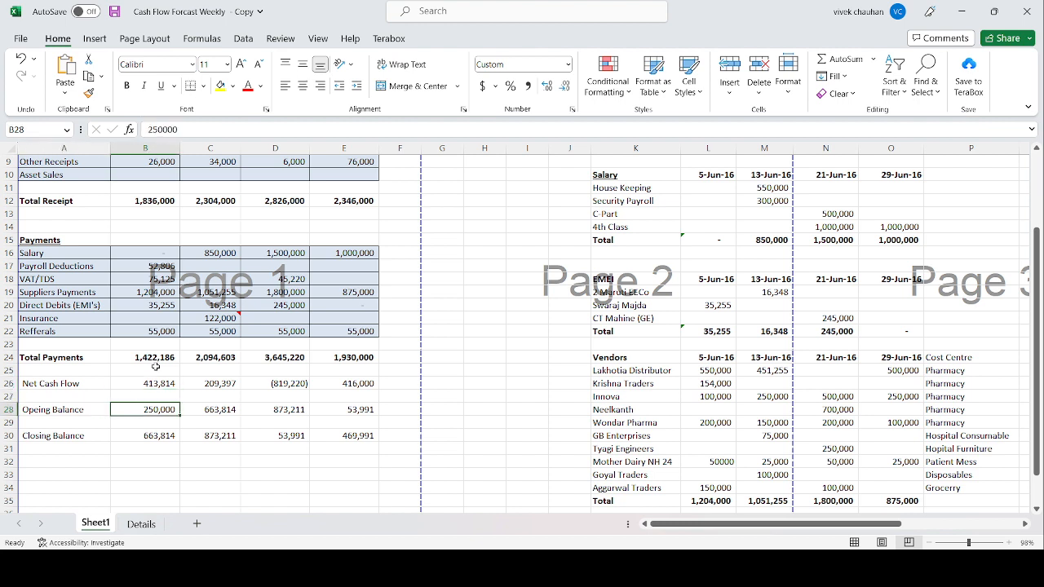
pyautogui.press('F2')
pyautogui.press('Return')
pyautogui.press('Down')
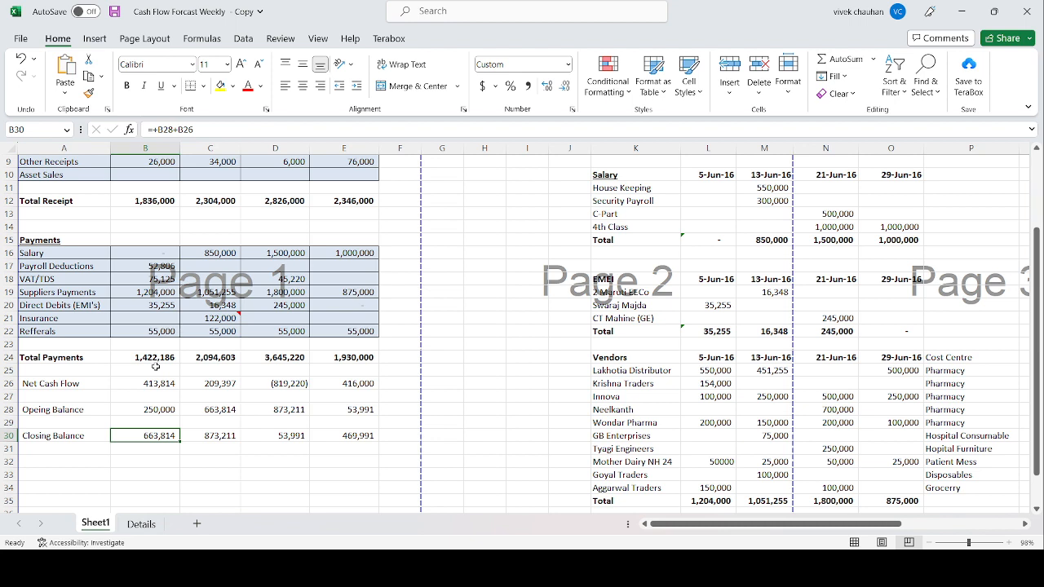
pyautogui.press('F2')
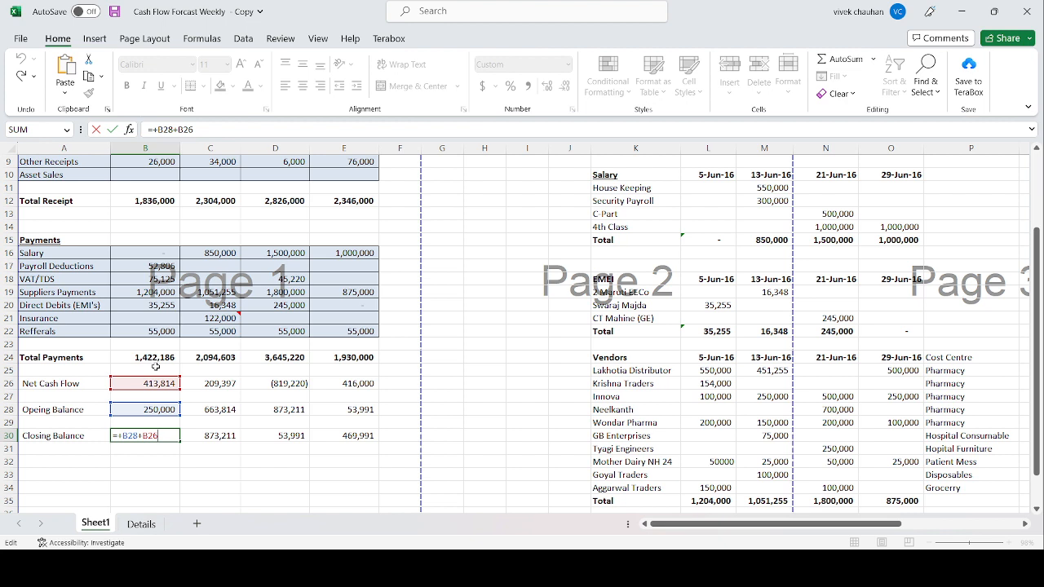
# Step: Inspect the 22-Apr-22 Net Cash Flow formula in D26
pyautogui.press('Escape')
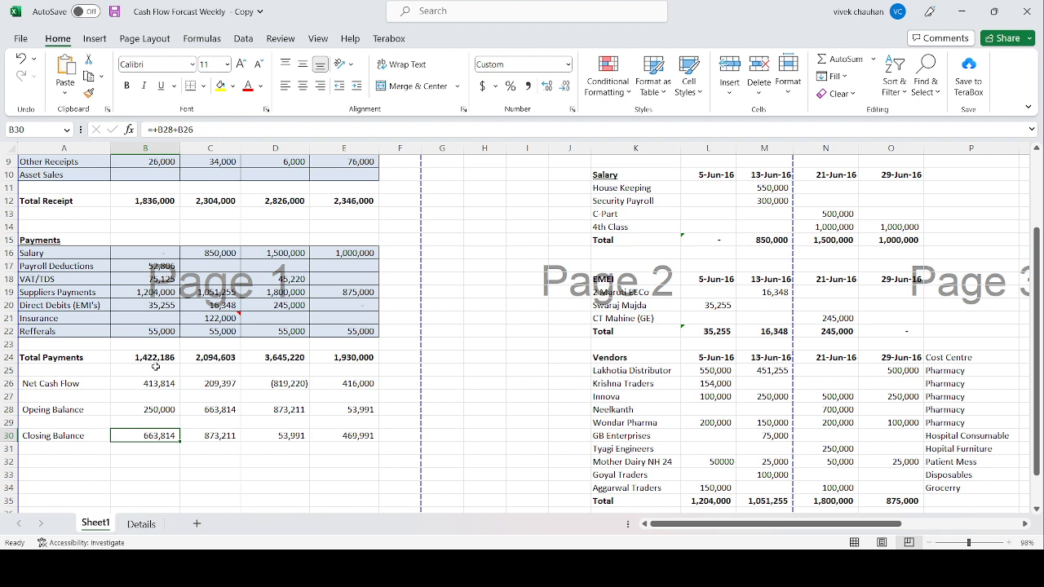
pyautogui.press('Up')
pyautogui.press('Up')
pyautogui.press('Up')
pyautogui.press('Up')
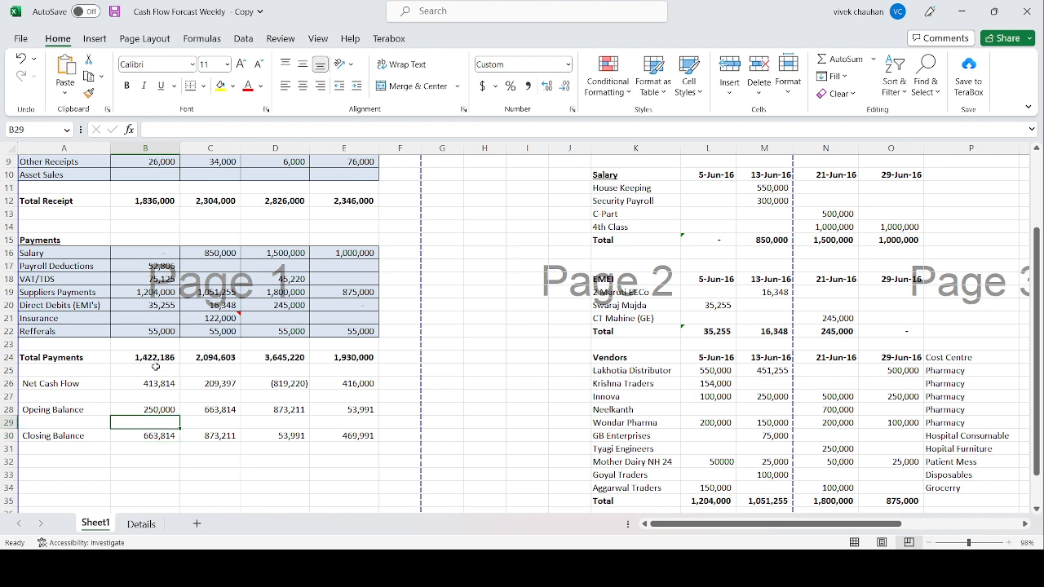
pyautogui.press('Right')
pyautogui.press('Right')
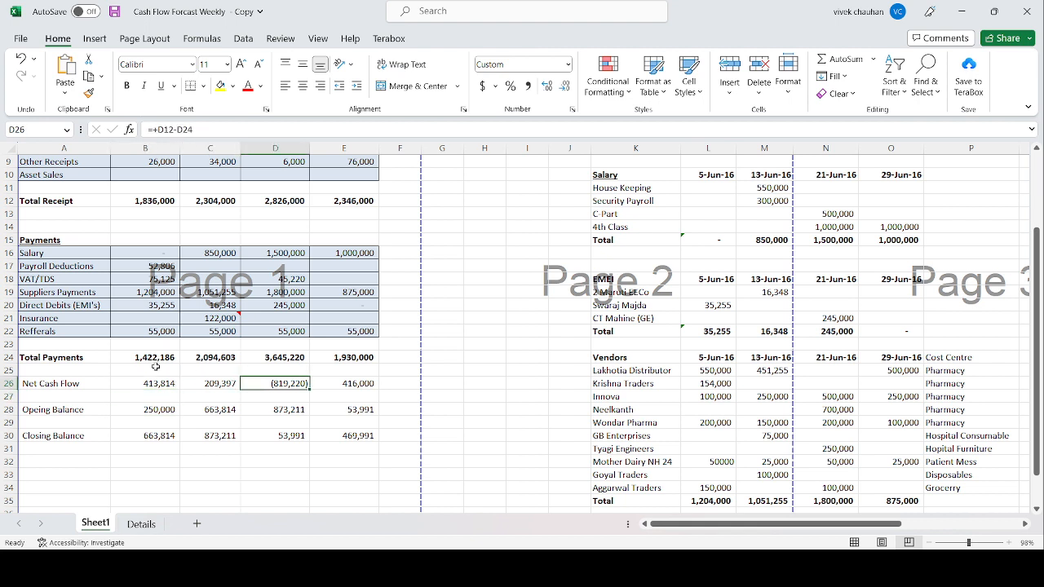
# Step: Try an opening balance of 400,000 for 22-Apr-22 in D28 to check its effect on the Closing Balance, and undo the entry
pyautogui.press('Down')
pyautogui.press('Down')
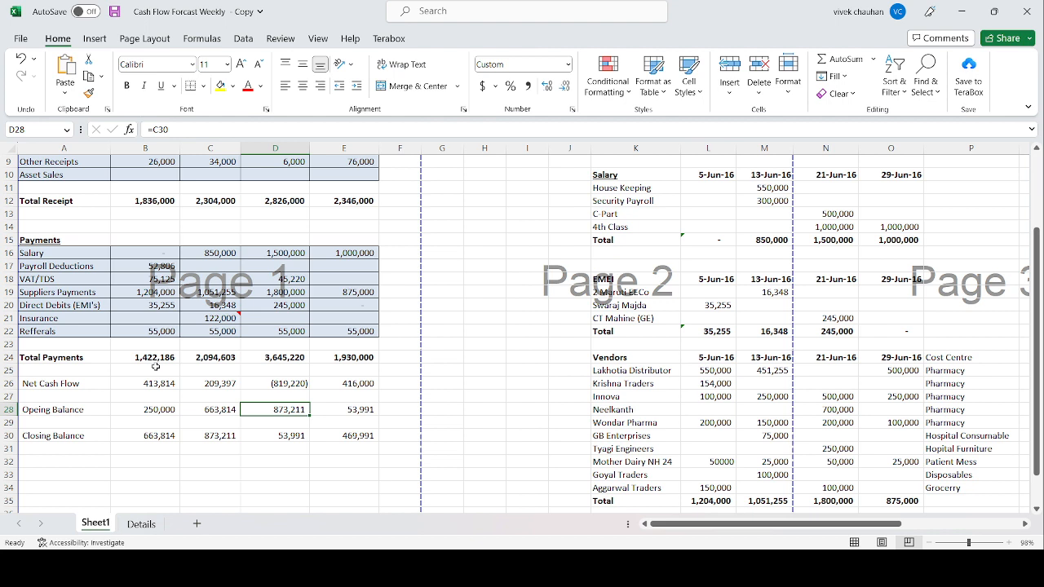
pyautogui.write('400000')
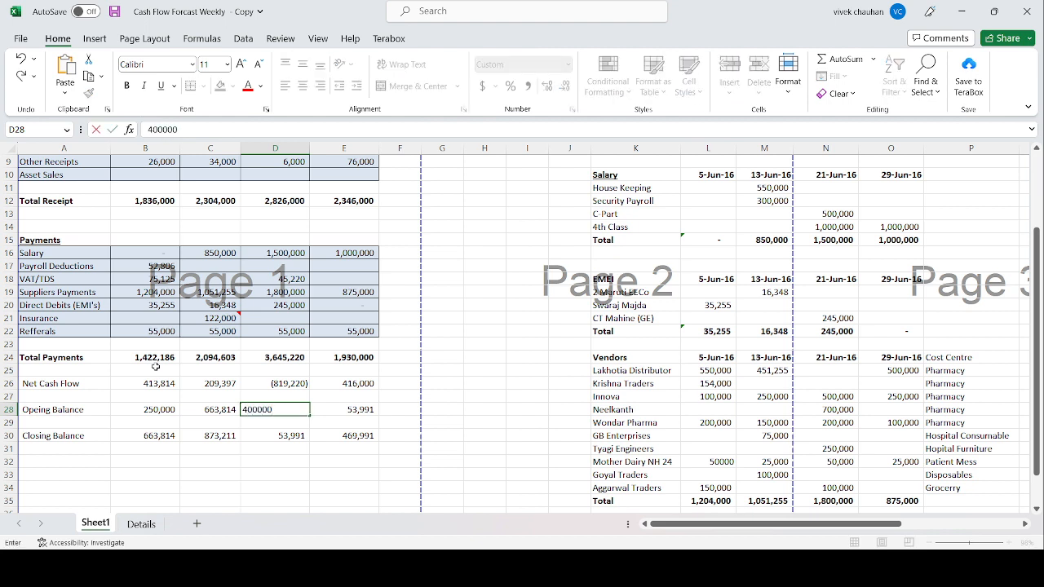
pyautogui.press('Return')
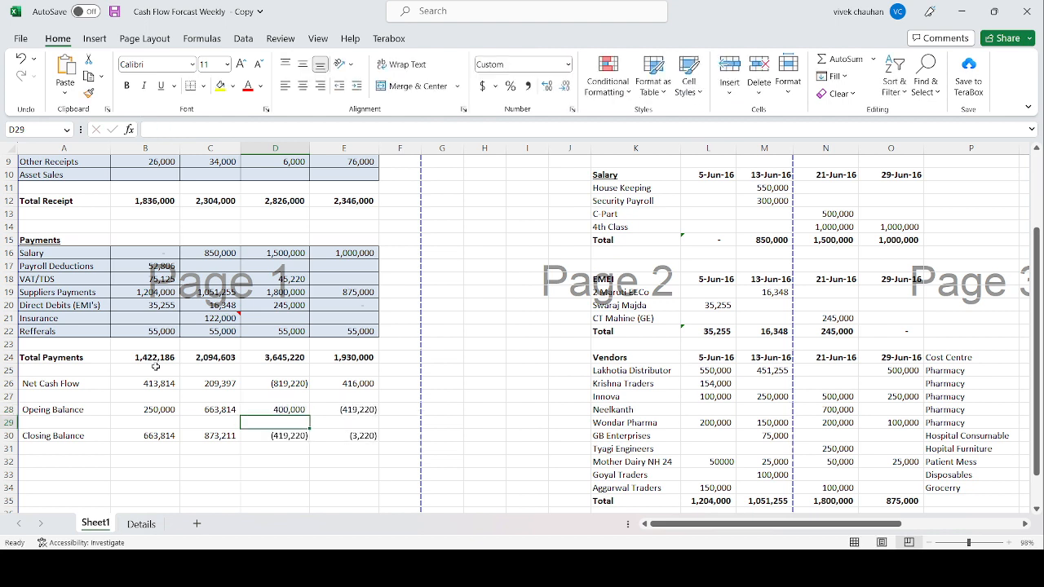
pyautogui.press('Down')
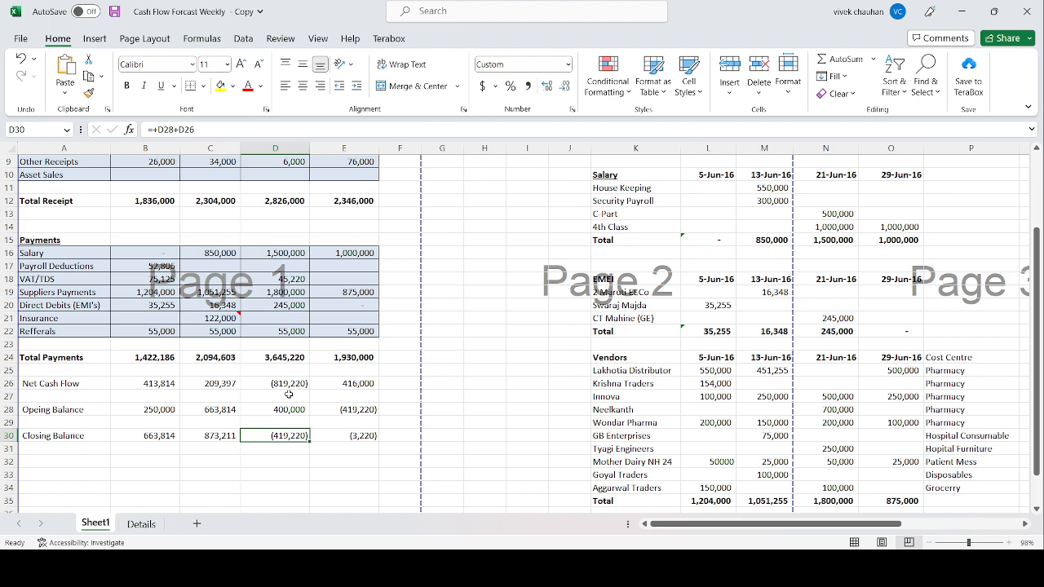
pyautogui.hotkey('ctrl', 'z')
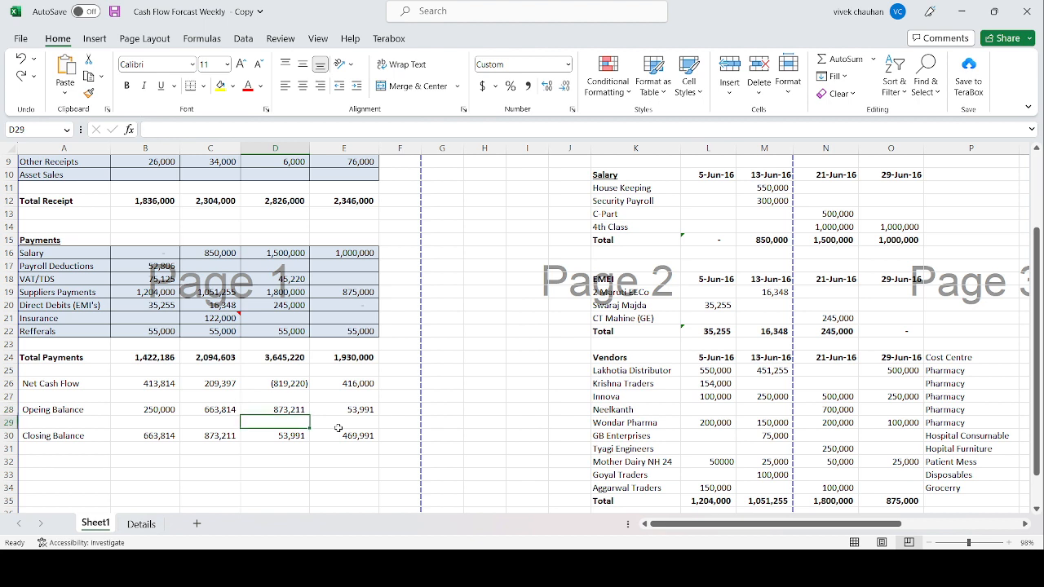
# Step: Look over the forecast from the hospital title and week-ending dates down past the Closing Balance row
pyautogui.press('Up')
pyautogui.press('Up')
pyautogui.press('Up')
pyautogui.press('Up')
pyautogui.press('Up')
pyautogui.press('Up')
pyautogui.press('Up')
pyautogui.press('Up')
pyautogui.press('Up')
pyautogui.press('Up')
pyautogui.press('Up')
pyautogui.press('Up')
pyautogui.press('Up')
pyautogui.press('Up')
pyautogui.press('Up')
pyautogui.press('Up')
pyautogui.press('Up')
pyautogui.press('Up')
pyautogui.press('Up')
pyautogui.press('Up')
pyautogui.press('Up')
pyautogui.press('Up')
pyautogui.press('Up')
pyautogui.press('Up')
pyautogui.press('Up')
pyautogui.press('Up')
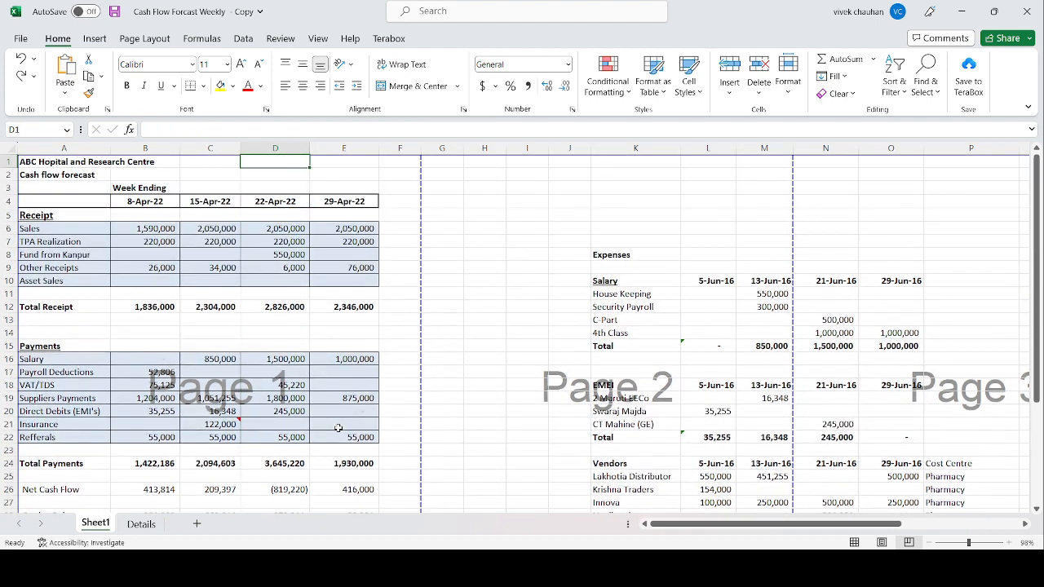
pyautogui.press('Left')
pyautogui.press('Left')
pyautogui.press('Left')
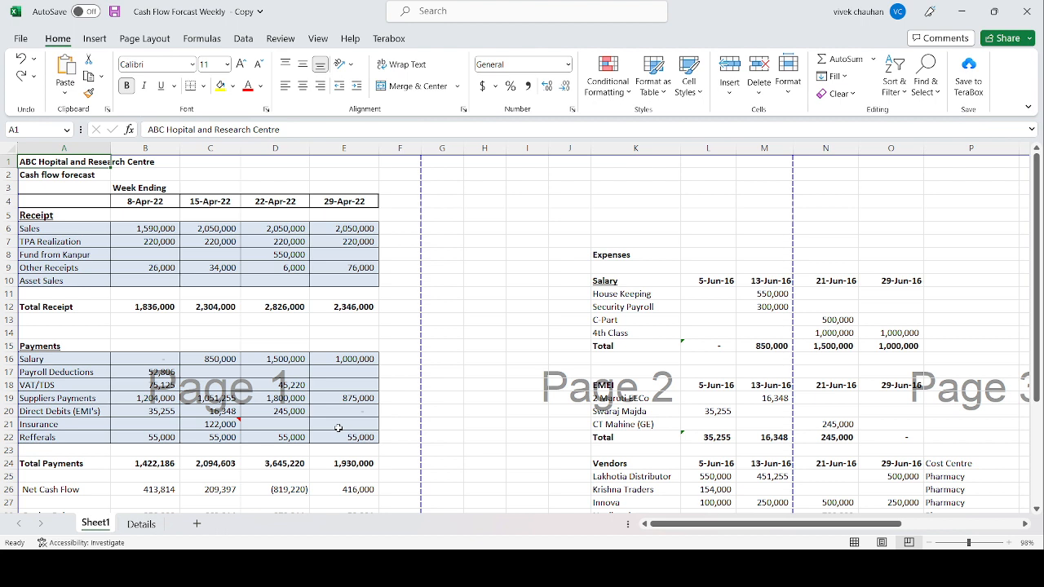
pyautogui.press('Down')
pyautogui.press('Down')
pyautogui.press('Down')
pyautogui.press('Down')
pyautogui.press('Down')
pyautogui.press('Down')
pyautogui.press('Down')
pyautogui.press('Down')
pyautogui.press('Down')
pyautogui.press('Down')
pyautogui.press('Down')
pyautogui.press('Down')
pyautogui.press('Down')
pyautogui.press('Down')
pyautogui.press('Down')
pyautogui.press('Down')
pyautogui.press('Down')
pyautogui.press('Down')
pyautogui.press('Down')
pyautogui.press('Down')
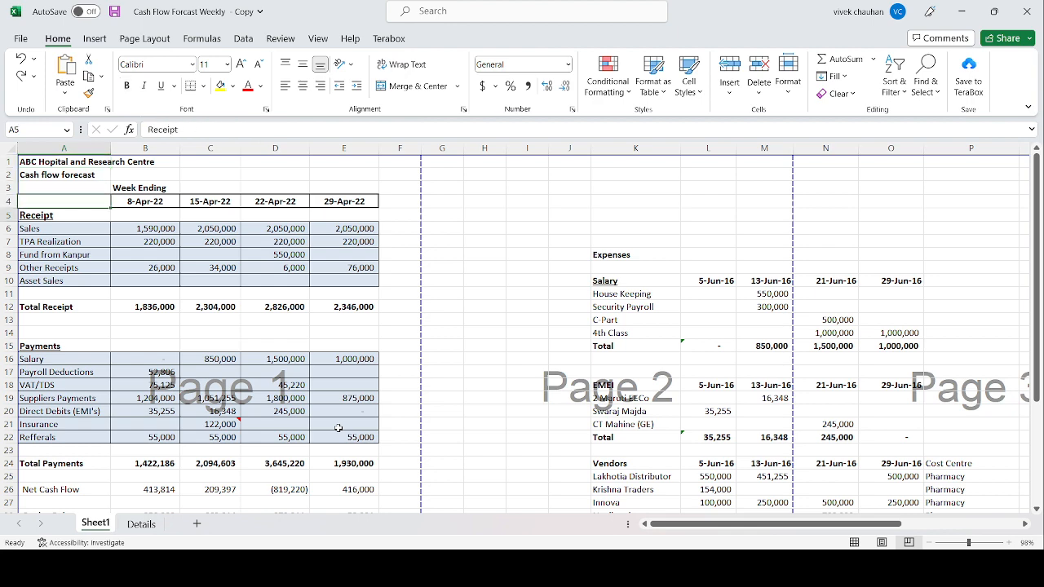
pyautogui.press('Right')
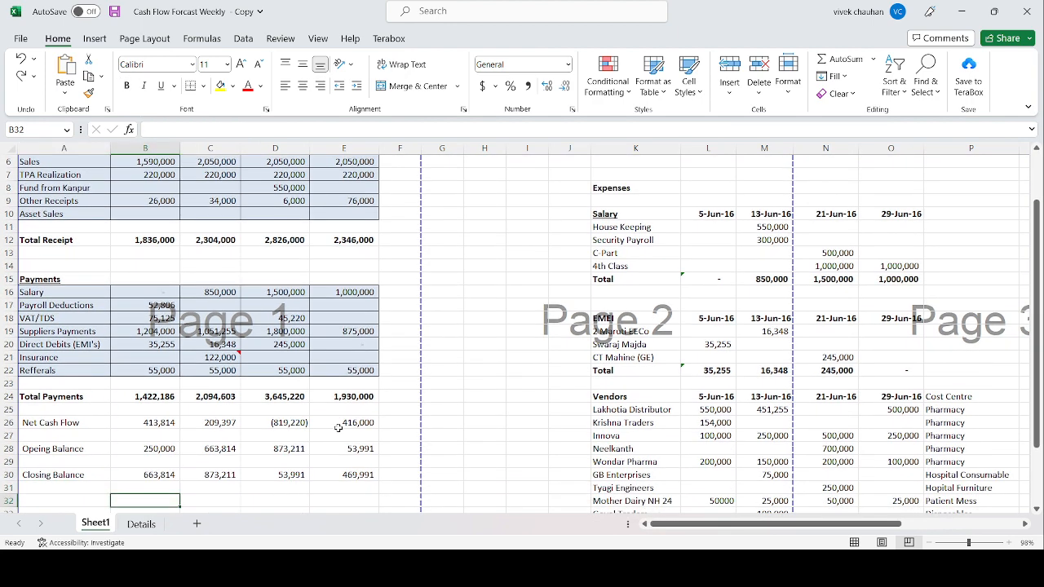
pyautogui.press('Left')
pyautogui.press('Right')
# Step: Remove the fill colour from all cells of Sheet1 and look over the forecast from its title to the balances
pyautogui.click(5, 147)
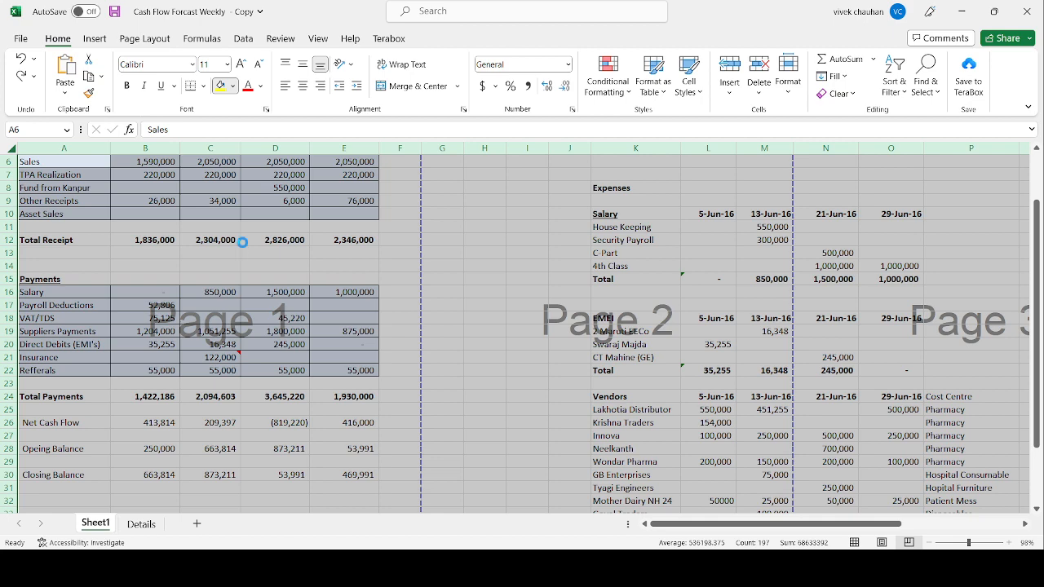
pyautogui.click(318, 290)
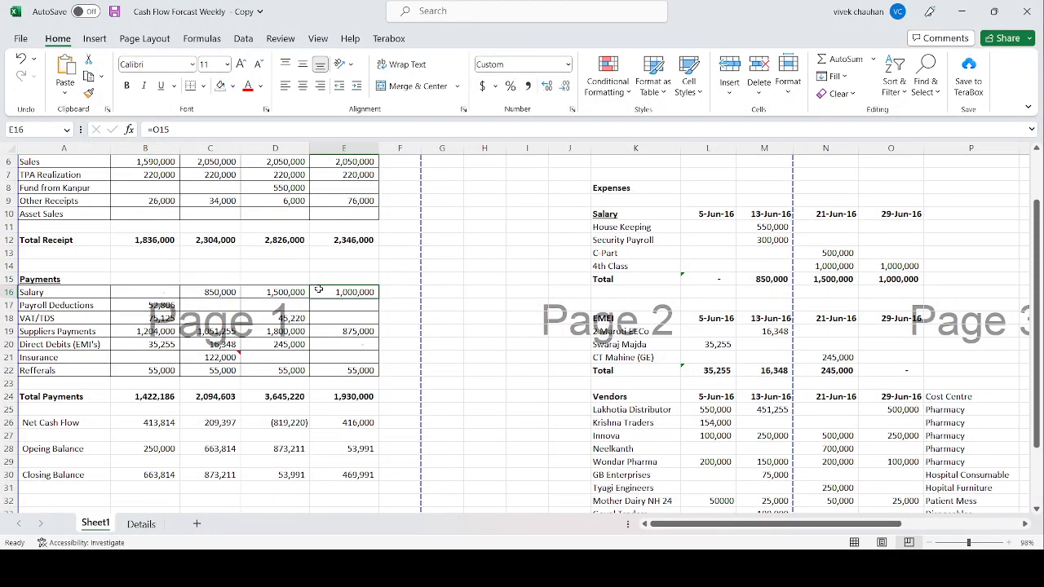
pyautogui.press('Up')
pyautogui.press('Up')
pyautogui.press('Up')
pyautogui.press('Up')
pyautogui.press('Up')
pyautogui.press('Up')
pyautogui.press('Up')
pyautogui.press('Up')
pyautogui.press('Up')
pyautogui.press('Up')
pyautogui.press('Up')
pyautogui.press('Up')
pyautogui.press('Up')
pyautogui.press('Up')
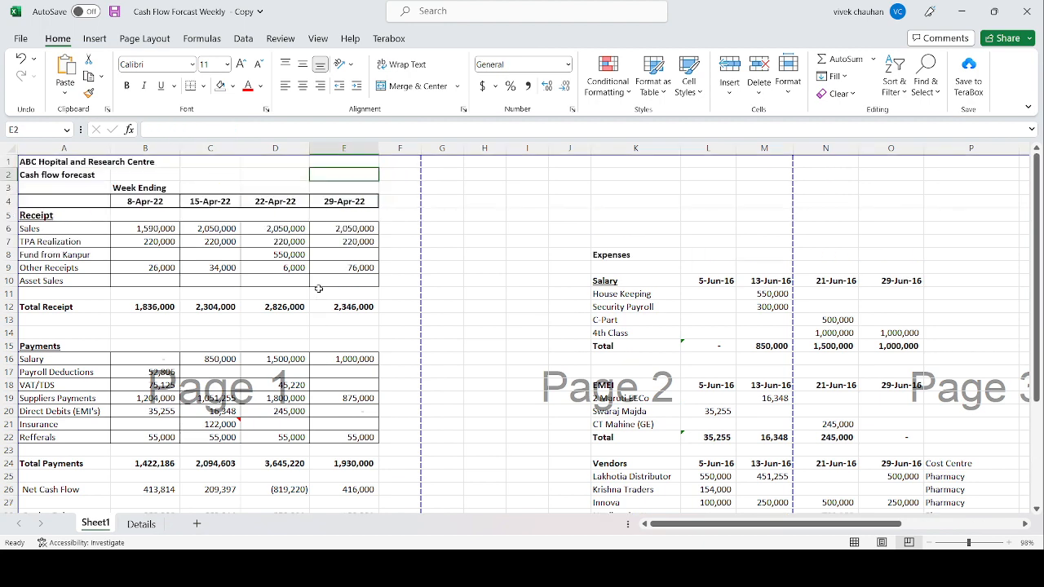
pyautogui.press('Down')
pyautogui.press('Down')
pyautogui.press('Down')
pyautogui.press('Down')
pyautogui.press('Down')
pyautogui.press('Down')
pyautogui.press('Down')
pyautogui.press('Down')
pyautogui.press('Down')
pyautogui.press('Down')
pyautogui.press('Down')
pyautogui.press('Down')
pyautogui.press('Down')
pyautogui.press('Down')
pyautogui.press('Down')
pyautogui.press('Down')
pyautogui.press('Down')
pyautogui.press('Down')
pyautogui.press('Down')
pyautogui.press('Down')
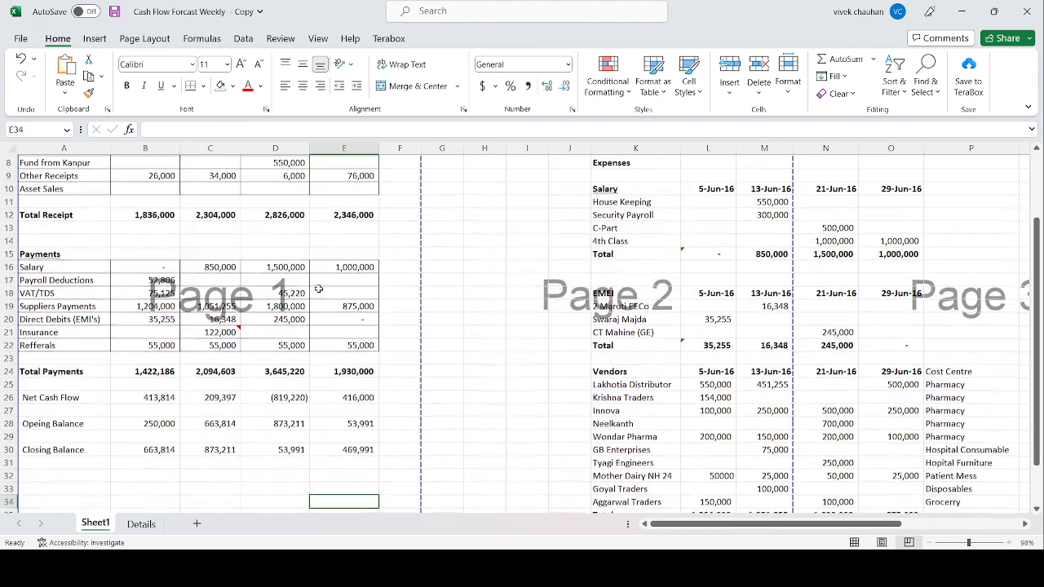
pyautogui.press('Up')
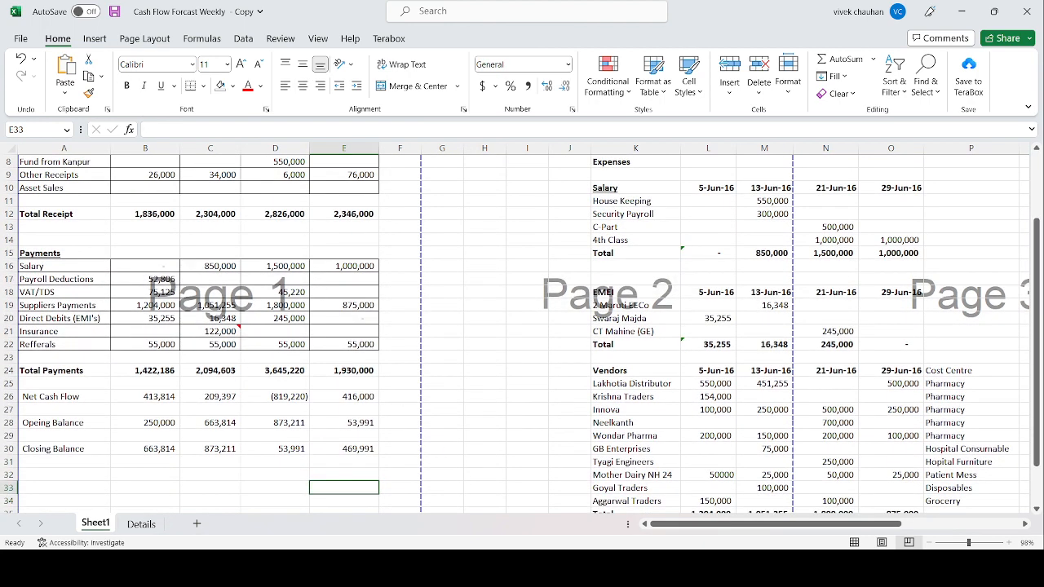